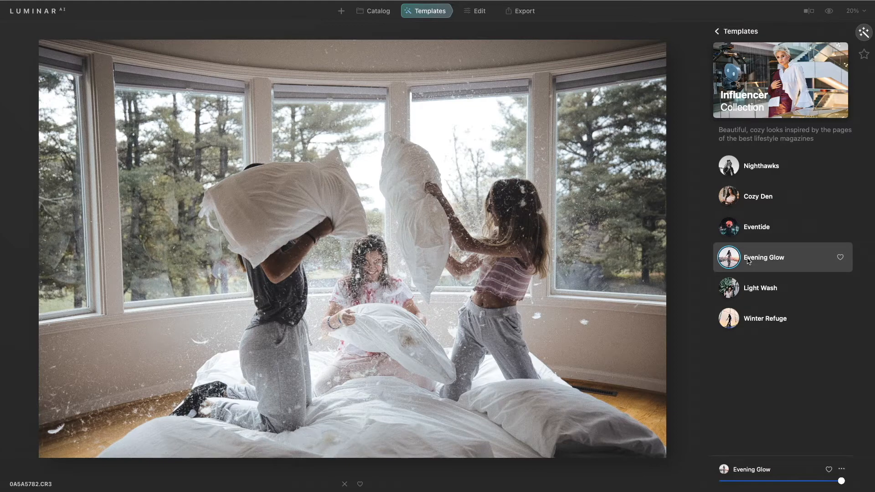
Step: Apply the Light Wash template from the Influencer Collection to the pillow-fight photo and compare it with the original
click(748, 287)
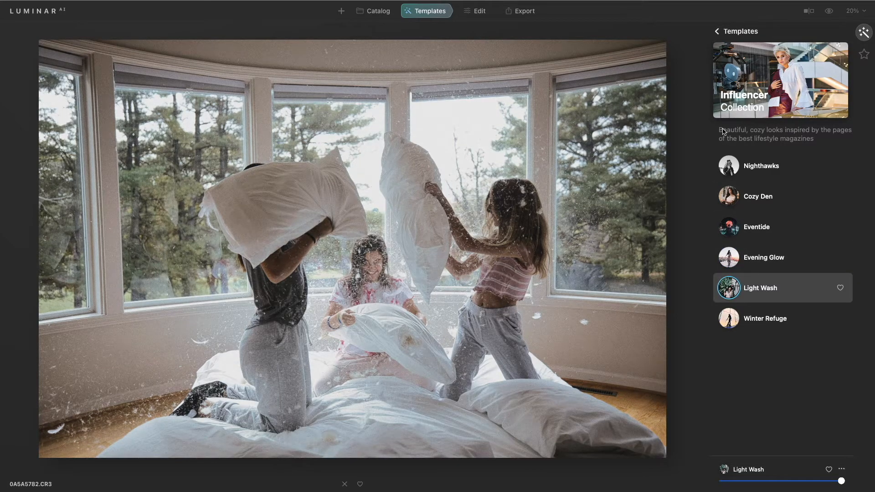
click(829, 11)
click(829, 11)
Step: Strengthen the photo's structure by setting the Structure AI Amount to 53
click(476, 11)
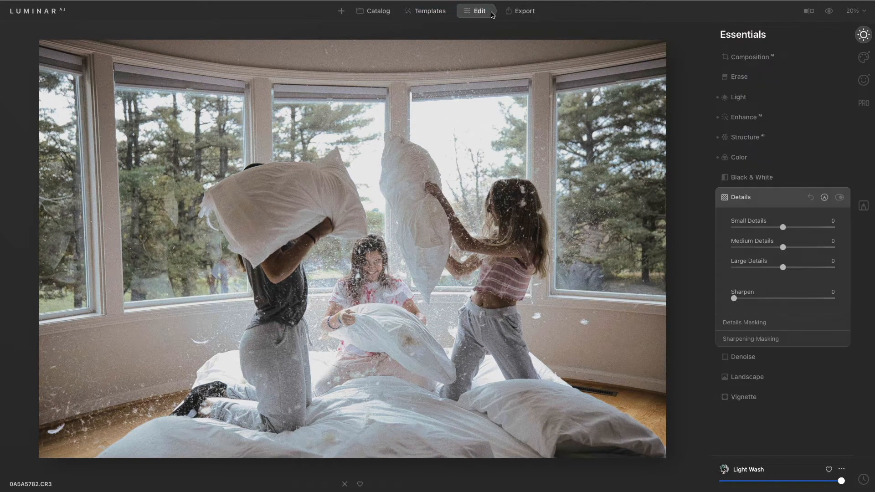
click(784, 117)
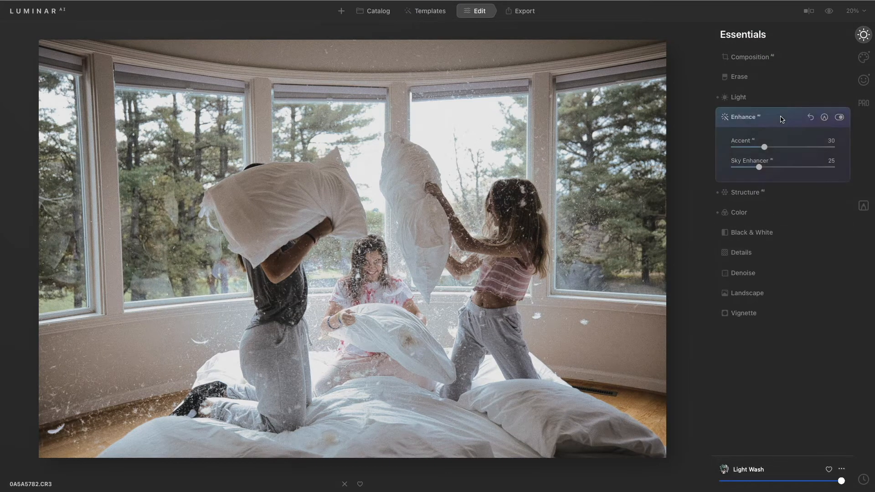
drag(785, 145, 813, 171)
click(785, 193)
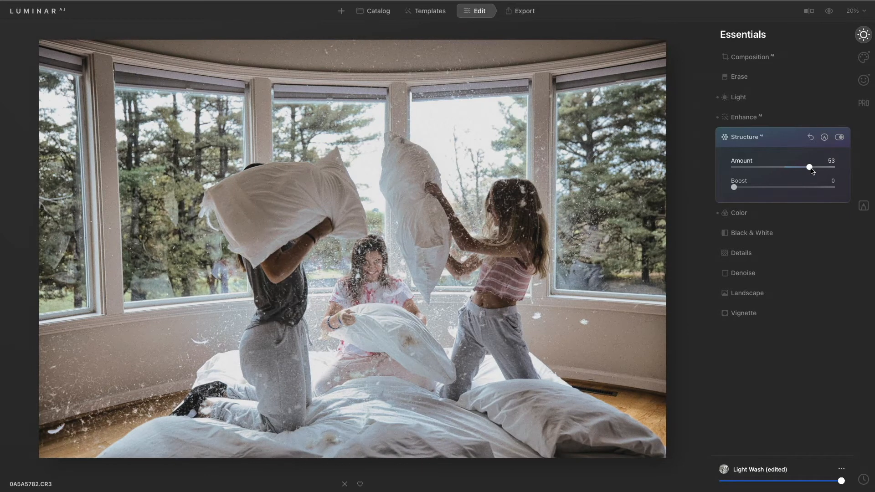
Step: Add Supercontrast with Highlights Contrast 37 and Shadows Contrast 54, and compare the photo before and after
click(864, 106)
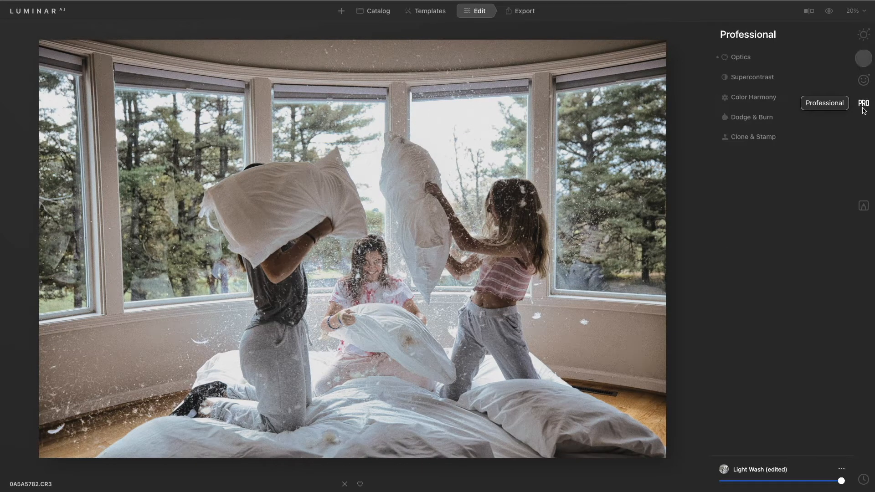
click(777, 77)
mouse_move(755, 107)
mouse_down()
mouse_move(796, 108)
mouse_move(770, 108)
mouse_up()
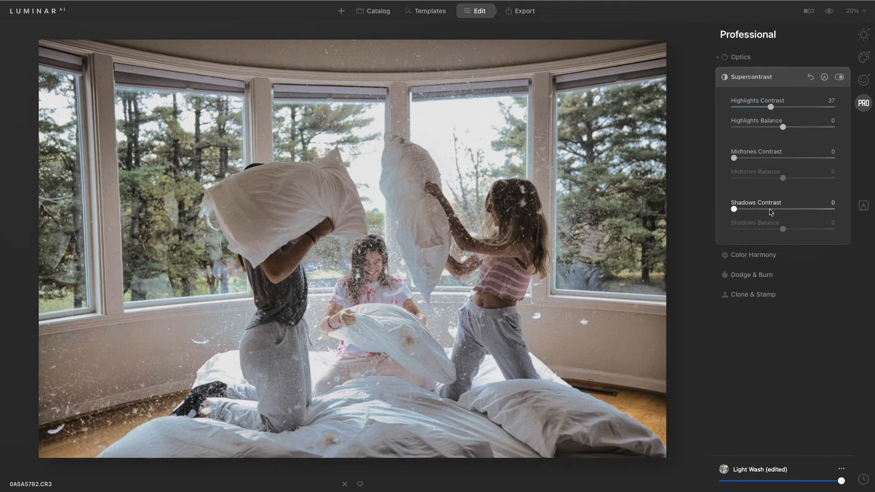
mouse_move(772, 209)
mouse_down()
mouse_move(795, 209)
mouse_move(787, 209)
mouse_up()
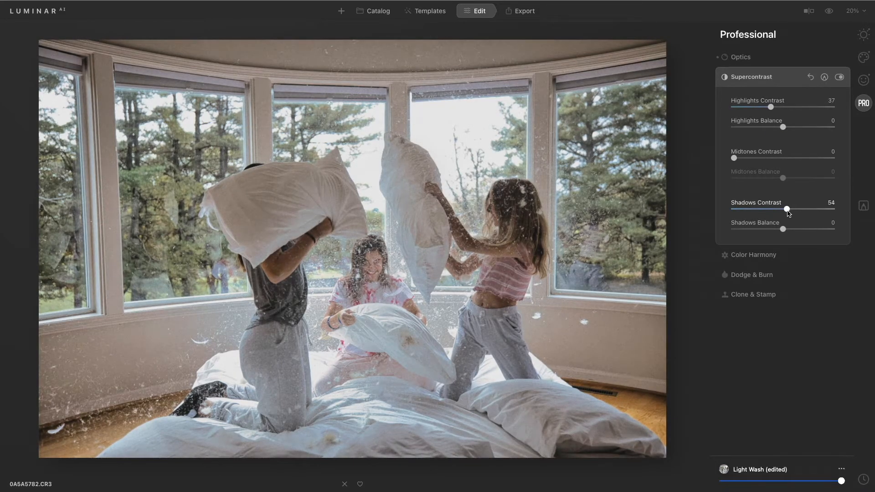
click(829, 11)
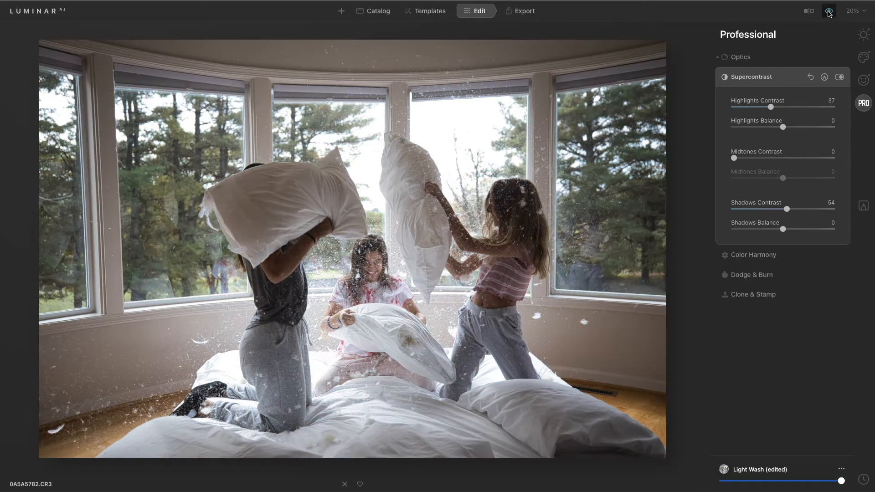
click(829, 11)
click(830, 11)
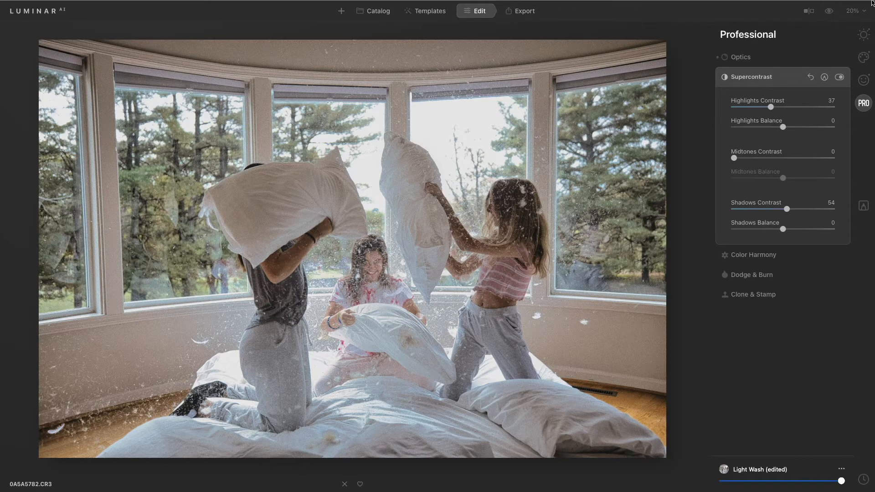
Step: Crop the photo with Composition AI, correct its vertical perspective automatically, and shift the image slightly upward within the crop frame
click(866, 37)
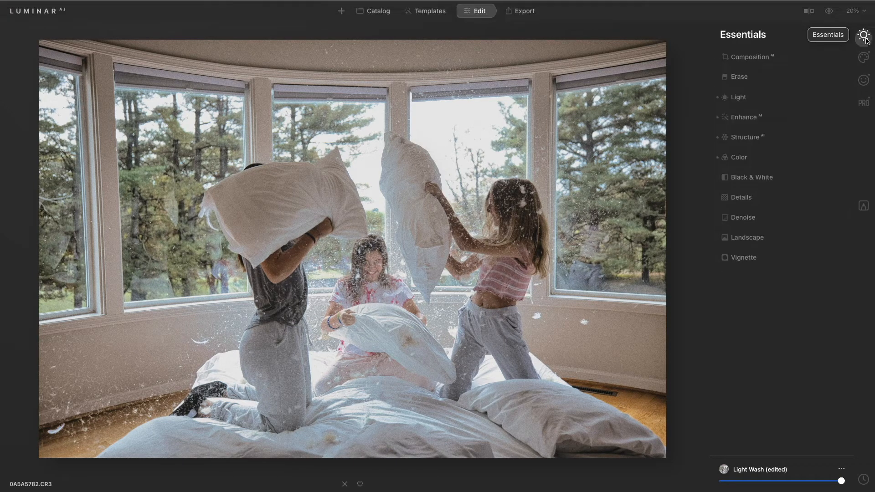
click(792, 59)
click(791, 82)
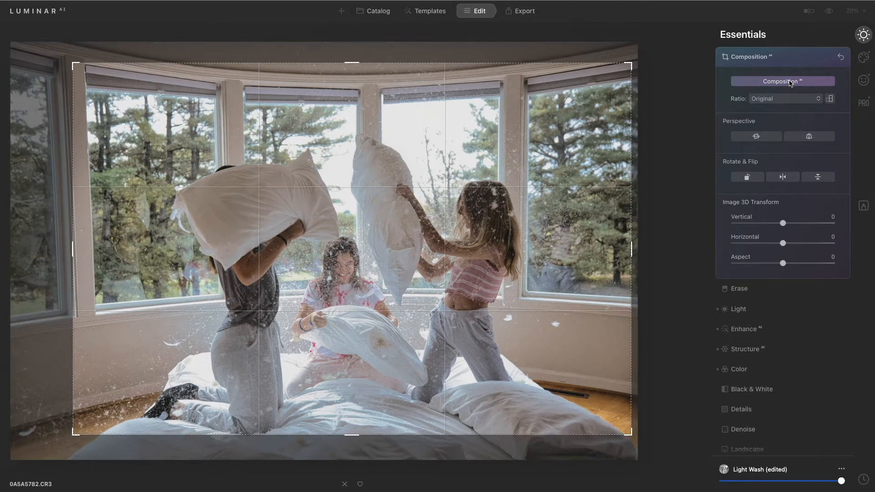
click(808, 138)
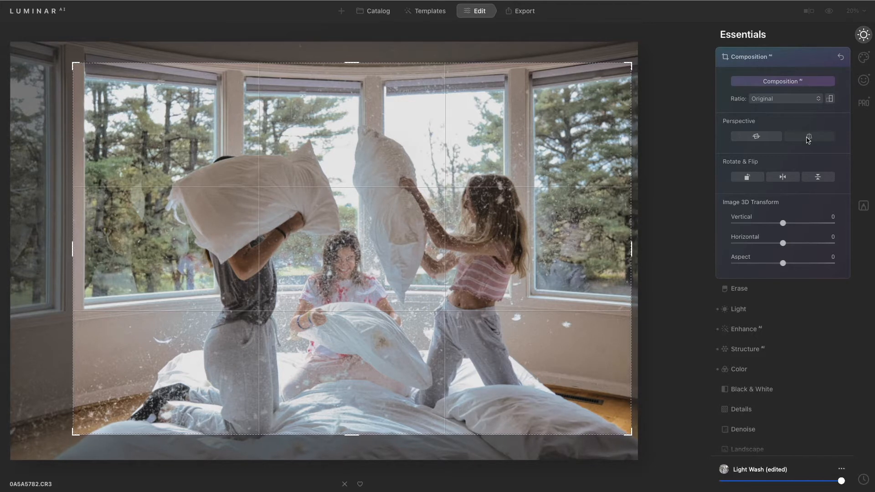
drag(485, 229, 484, 215)
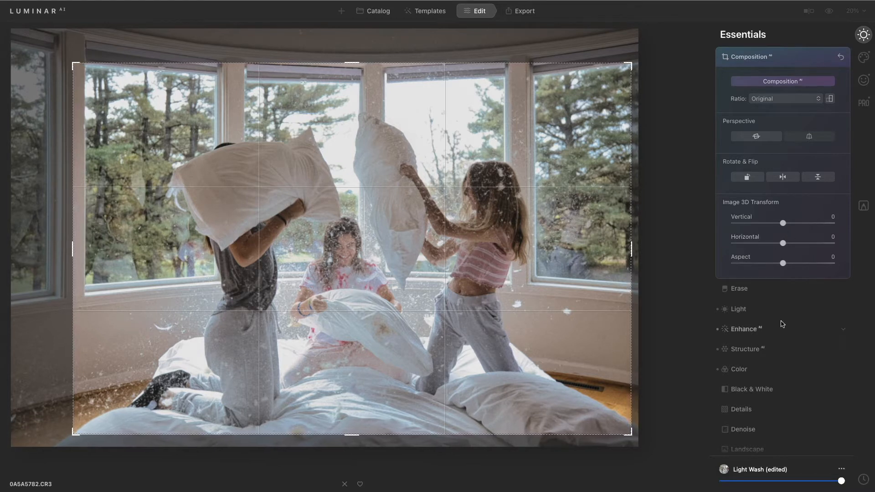
Step: Apply the crop and set the Color Harmony split color warmth to Warm 24 and Cool 13
click(864, 103)
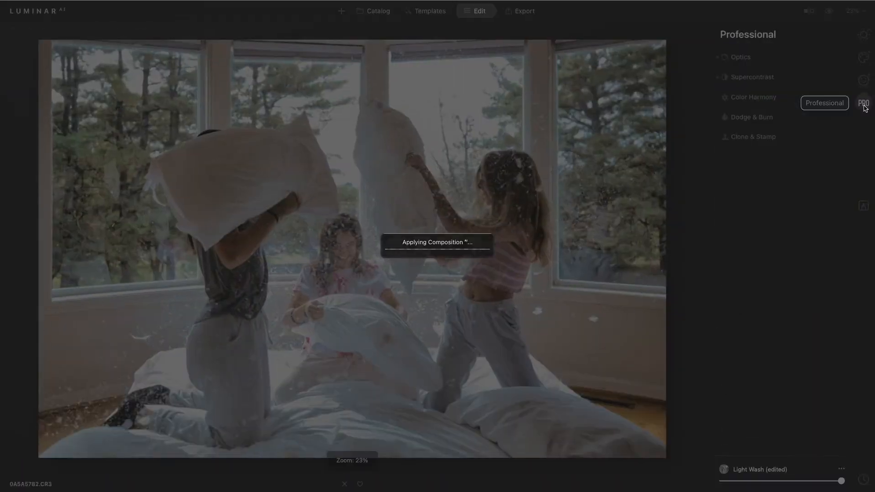
click(781, 97)
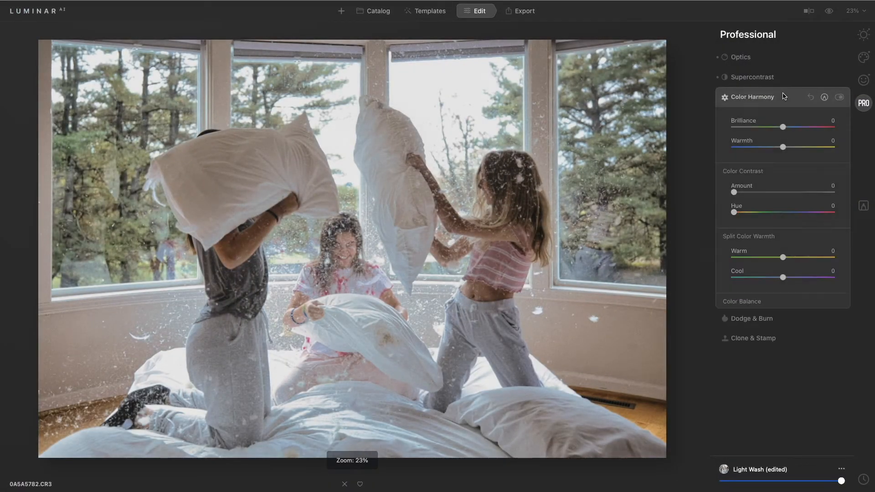
mouse_move(784, 257)
mouse_down()
mouse_move(819, 261)
mouse_move(797, 264)
mouse_up()
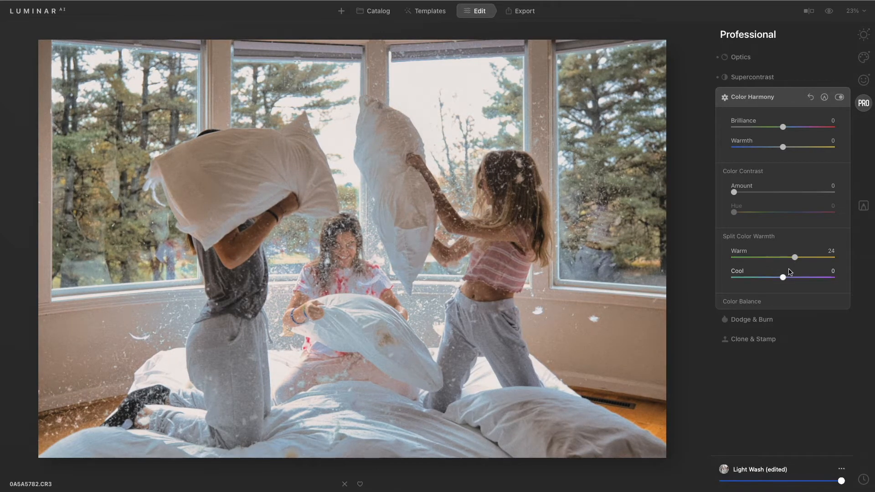
mouse_move(783, 278)
mouse_down()
mouse_move(756, 279)
mouse_move(791, 285)
mouse_up()
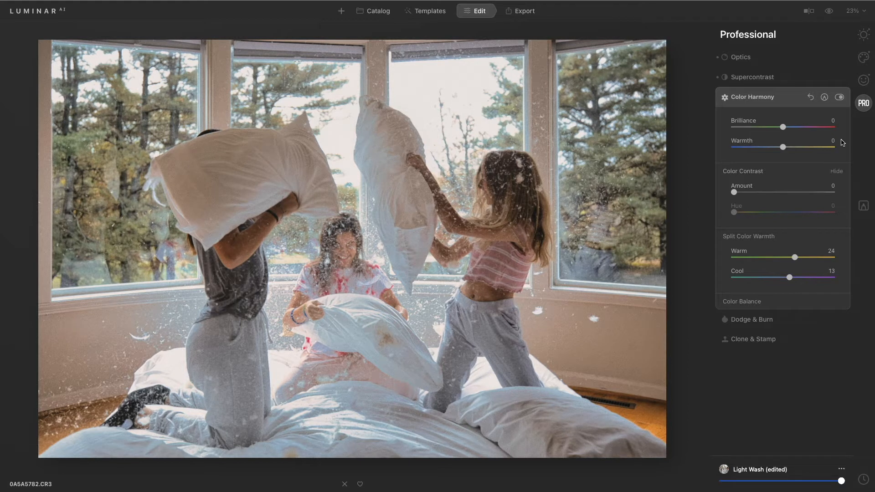
Step: Set Remove Color Cast to 45 in the Color adjustments and compare the photo with the original
click(864, 35)
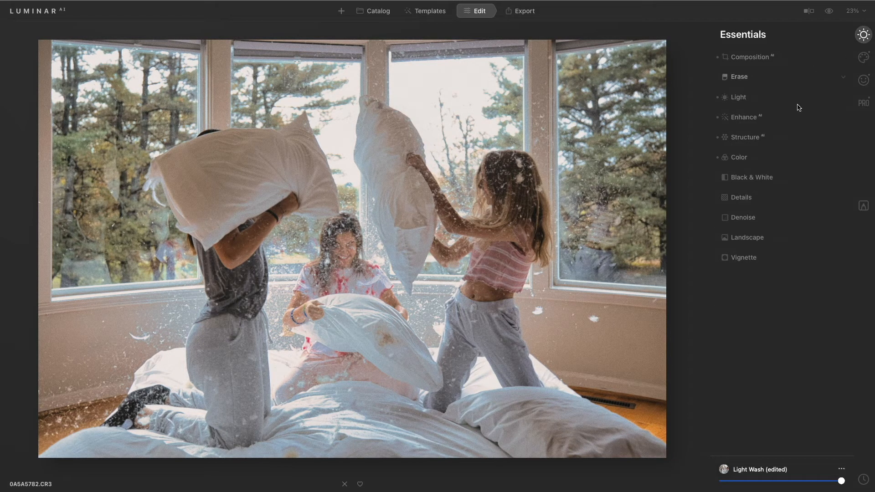
click(770, 158)
drag(749, 229, 779, 234)
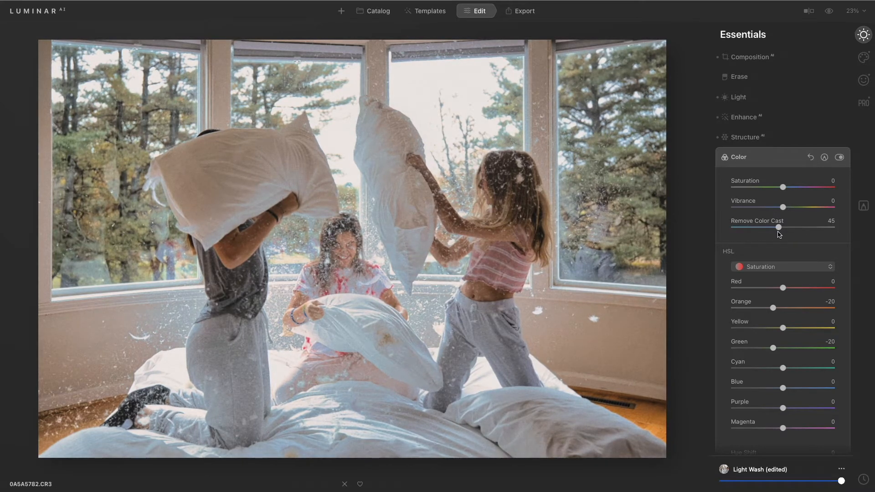
click(830, 11)
click(830, 11)
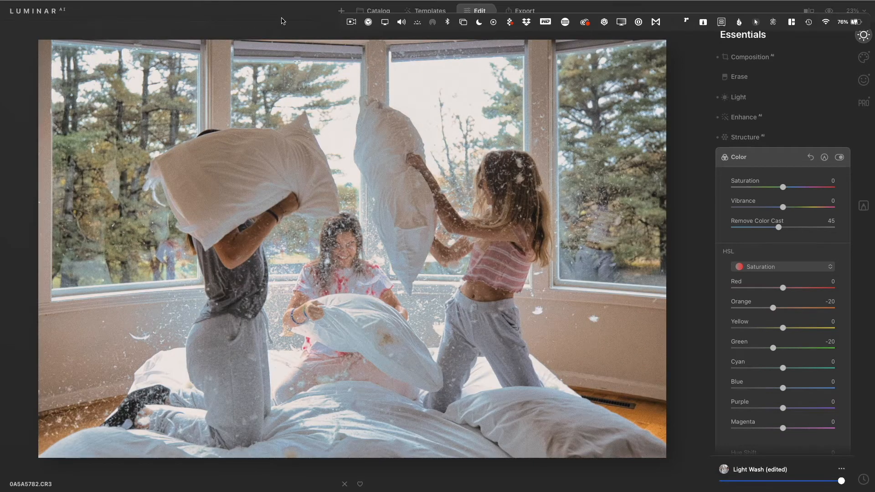
Step: Sync the edited photo's adjustments to all photos in the Sisters folder
click(375, 11)
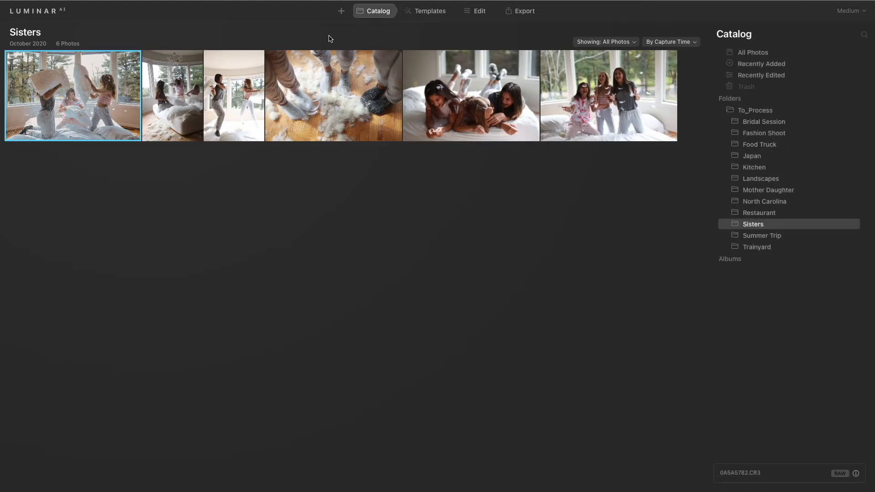
key(super+a)
key(super+shift+v)
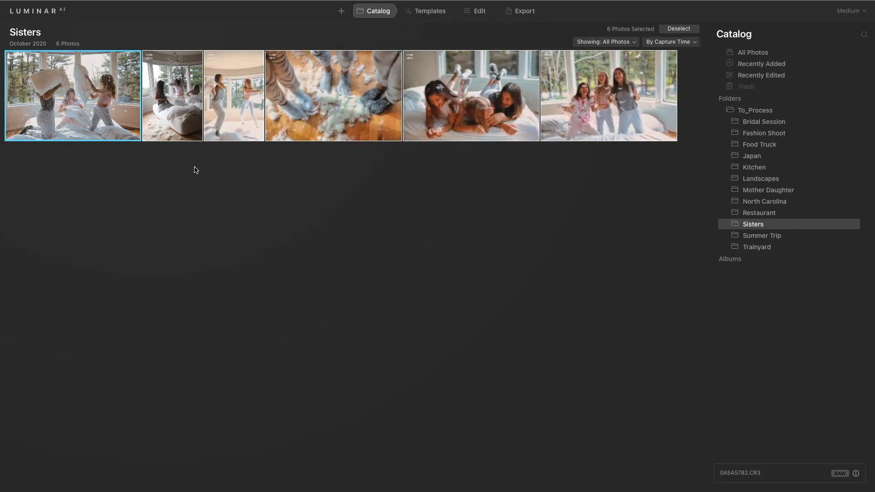
Step: Deselect the photos, open 0A5A5852.CR3 at full size and compare it before and after the synced adjustments
key(super+d)
double_click(182, 122)
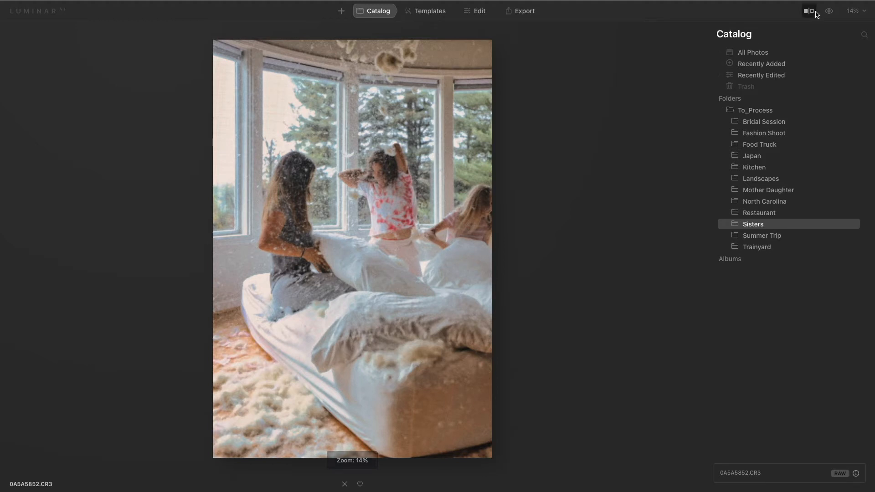
click(830, 11)
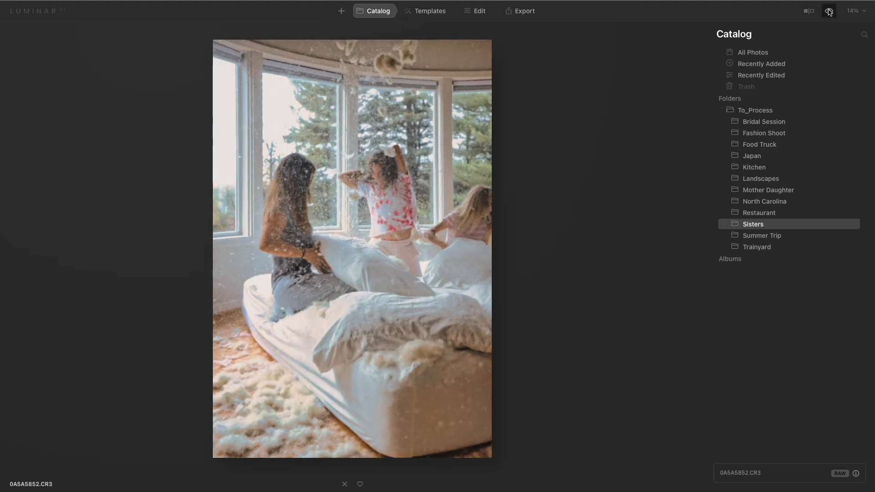
click(830, 11)
click(830, 11)
click(829, 12)
click(830, 11)
click(829, 11)
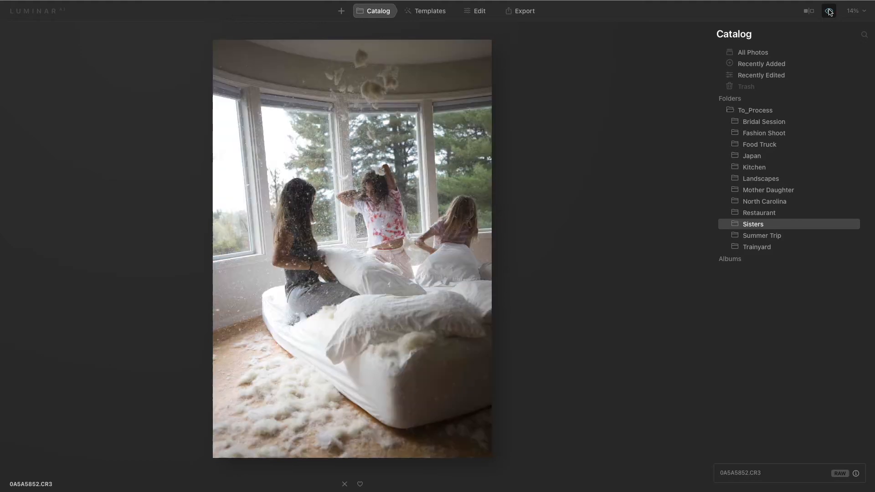
click(829, 11)
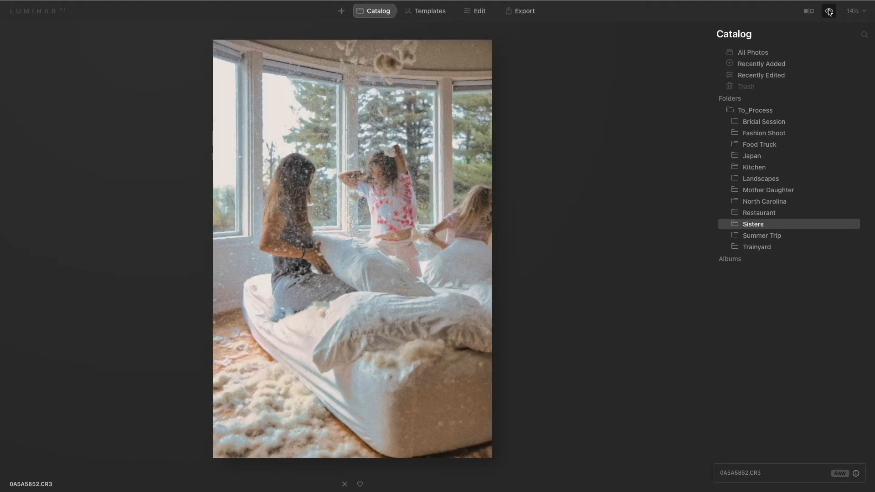
Step: Compare the following photo, 0A5A6061.CR3, with its original and reduce its Light Wash template strength to slightly over half
key(Right)
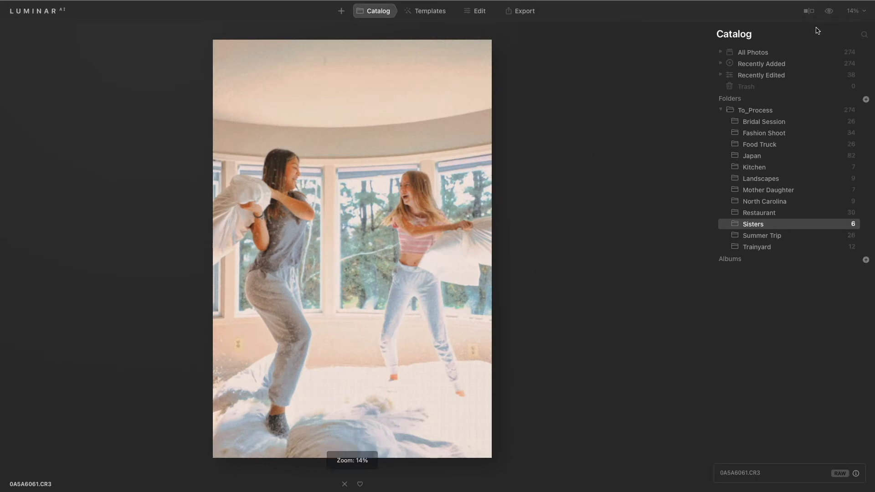
click(829, 11)
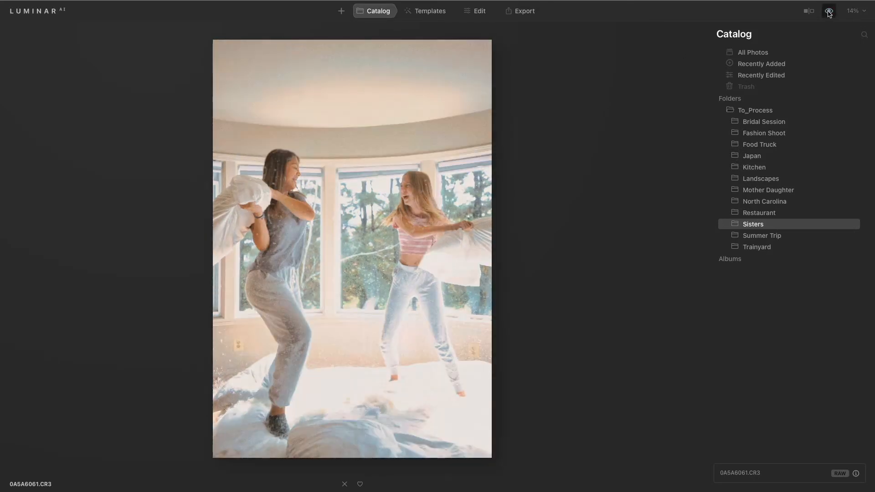
click(829, 12)
click(481, 12)
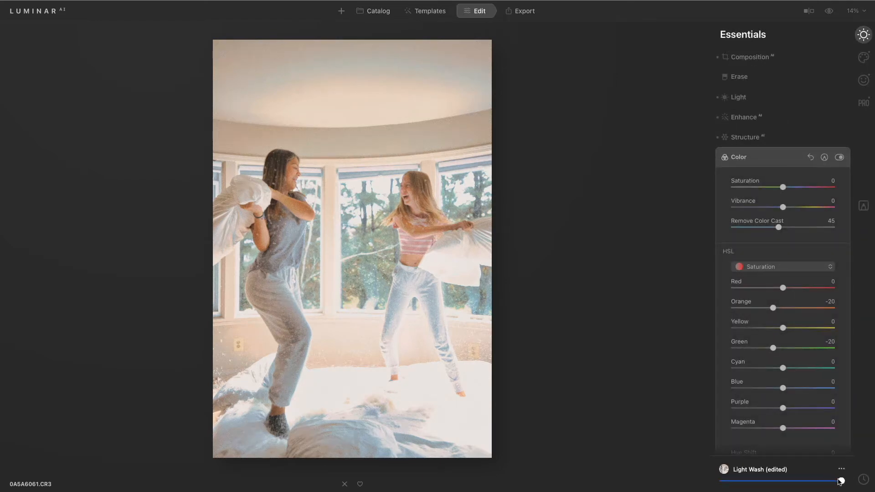
drag(841, 483, 788, 485)
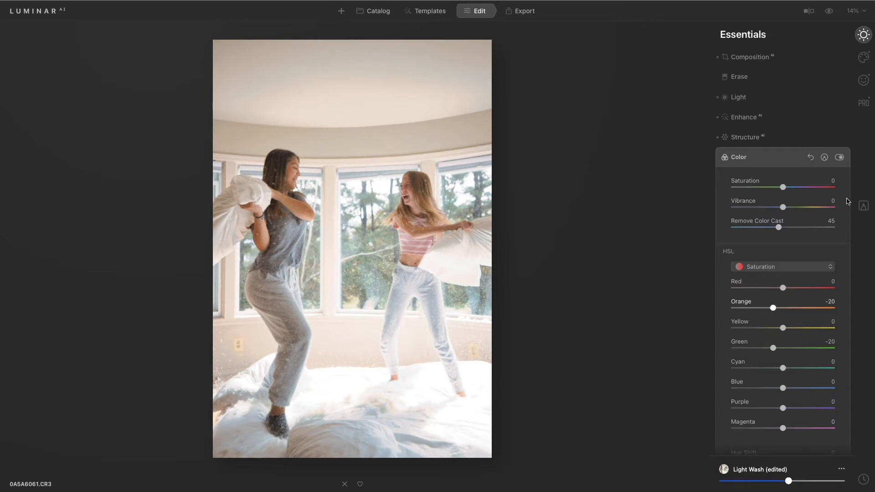
Step: Add the Mystical effect with Amount 23, raise its Colorize Warmth slightly, and compare the photo with the original
click(864, 58)
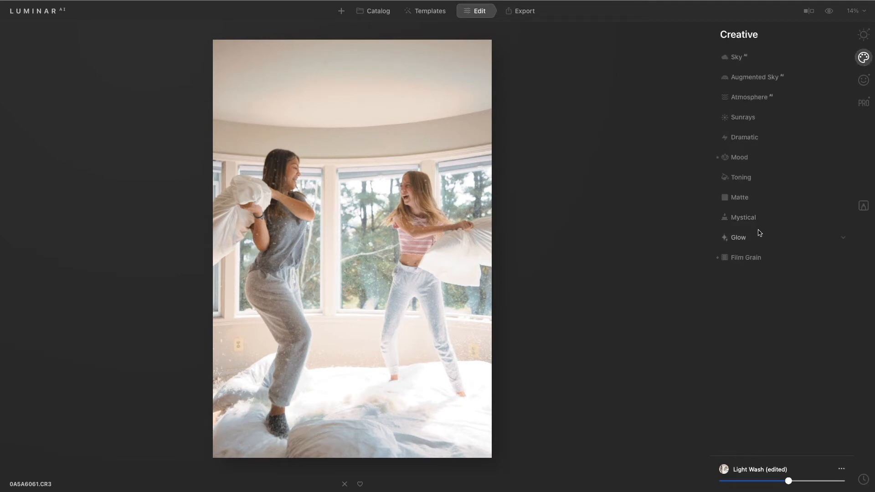
click(756, 222)
click(759, 246)
drag(759, 246, 757, 247)
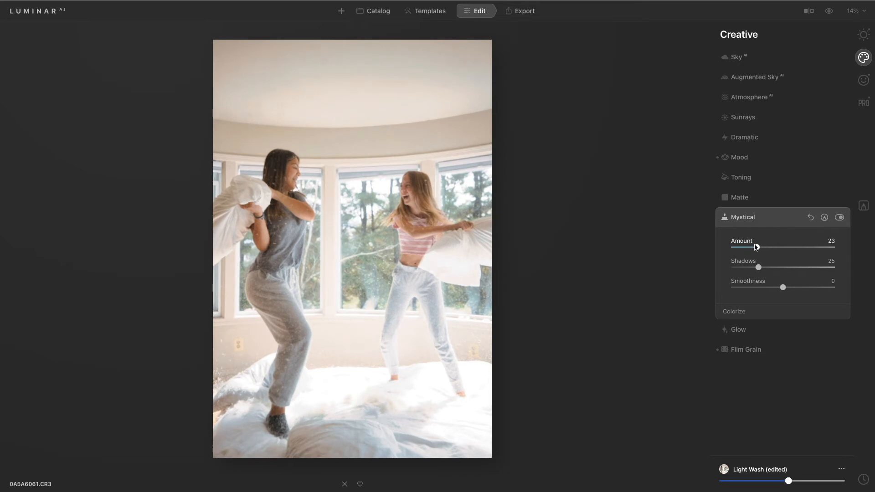
click(759, 317)
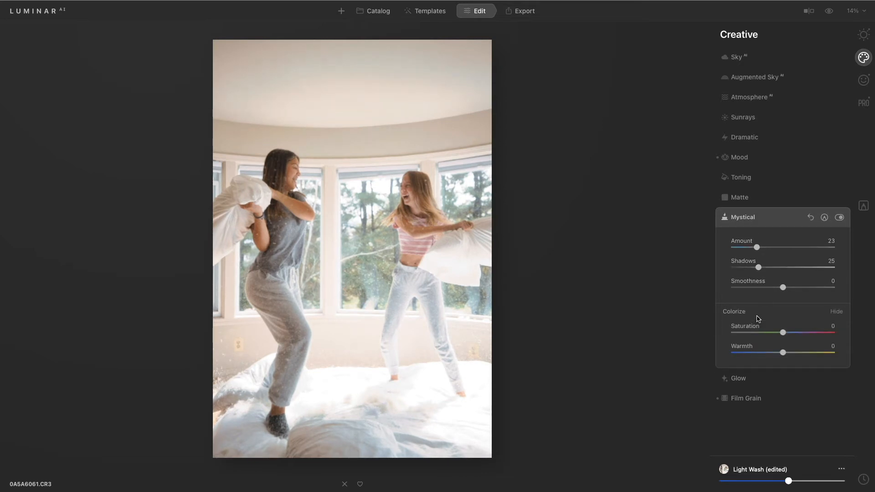
drag(785, 353, 800, 353)
drag(829, 11, 831, 13)
Step: Replace the Light Wash look on the following photo, 2B4A6408.CR3, with the Perfect Macro template from the Objects collection
key(Right)
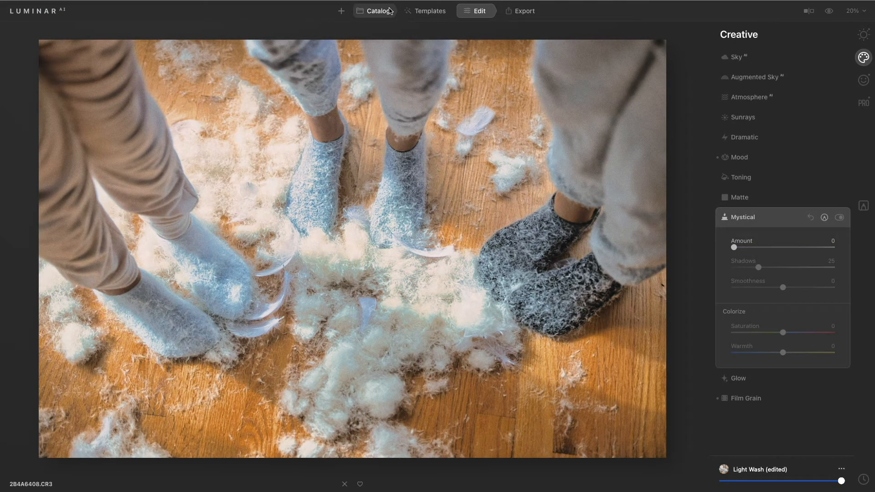
click(427, 11)
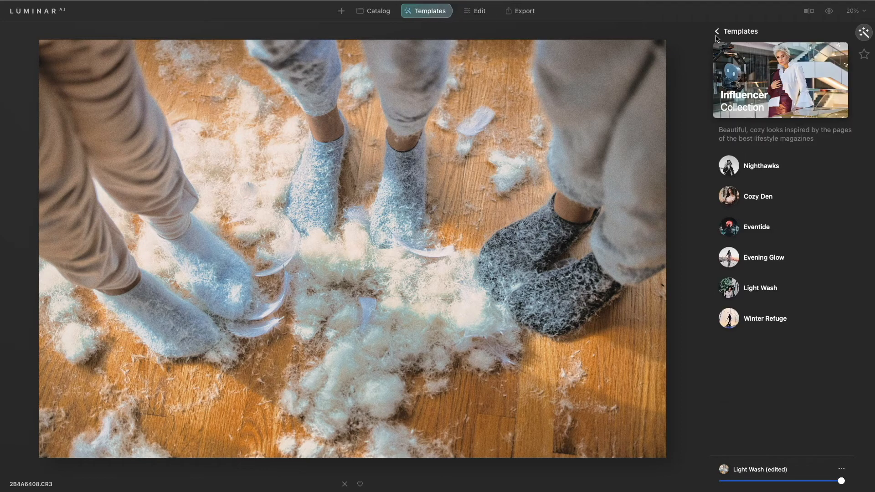
click(738, 30)
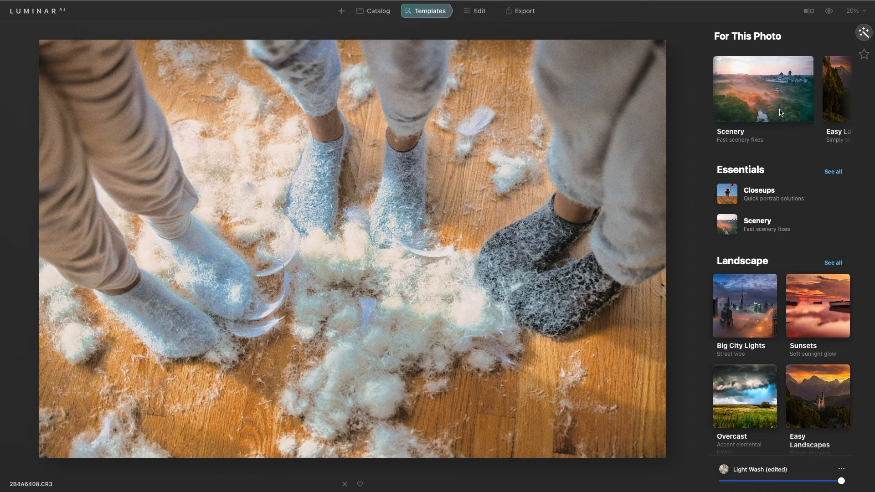
scroll(781, 112, right, 5)
scroll(781, 112, left, 3)
scroll(781, 112, left, 2)
scroll(781, 112, down, 5)
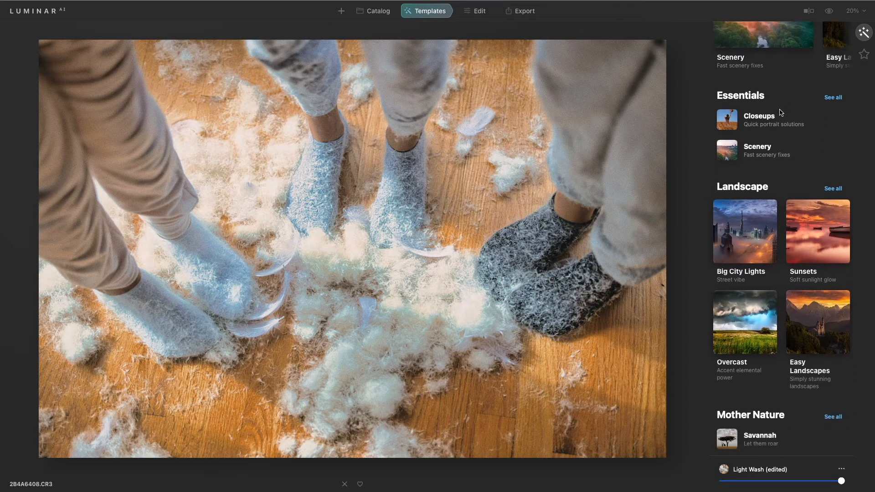
scroll(781, 112, down, 8)
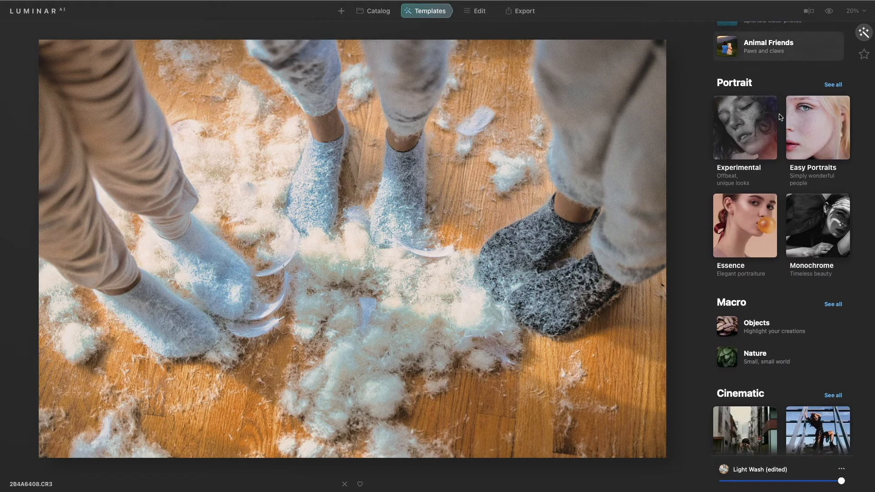
click(748, 332)
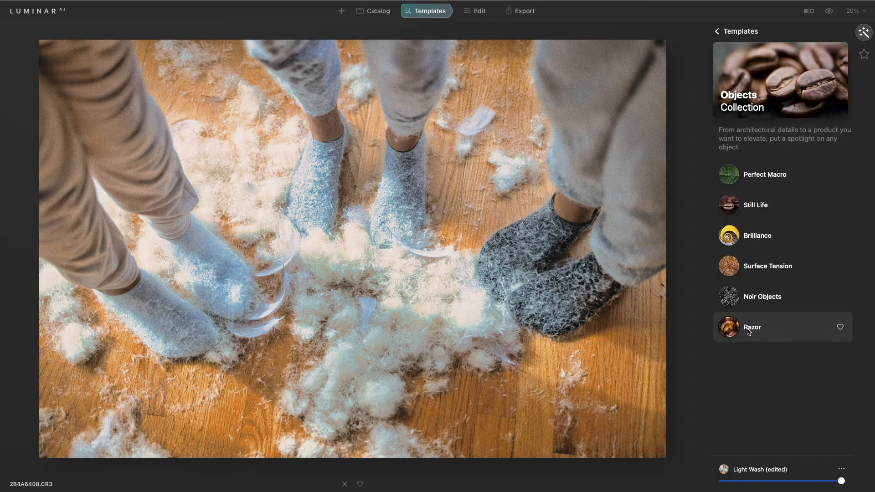
click(760, 178)
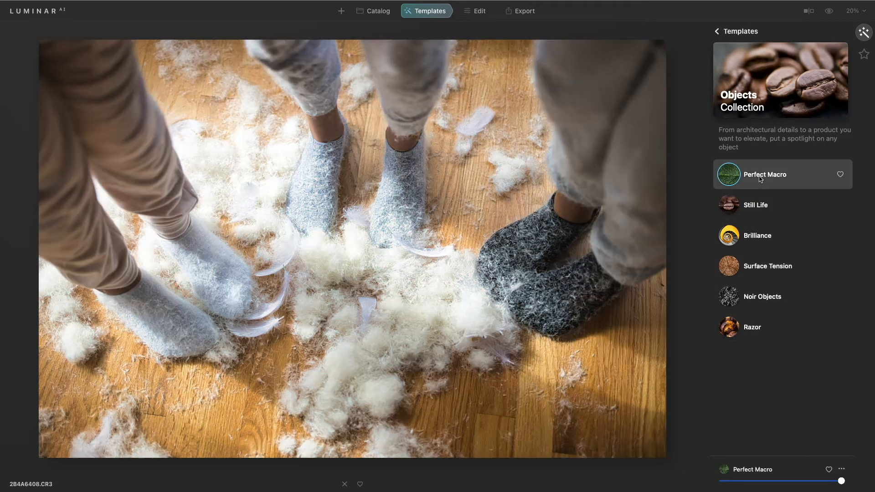
Step: Compare the feet photo before and after the Perfect Macro template
click(828, 12)
click(828, 12)
click(827, 12)
click(828, 12)
Step: Set Enhance AI Accent to 64 and Structure AI Amount to 22, and compare the photo with the original
click(479, 12)
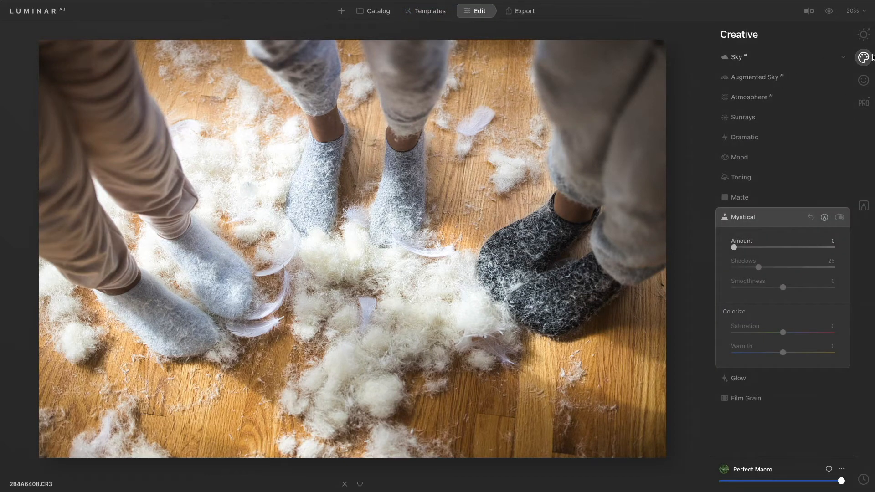
click(864, 35)
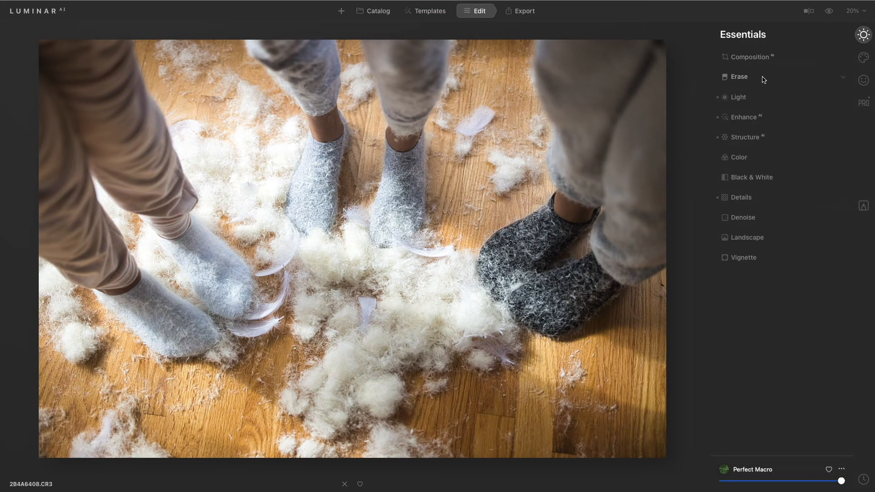
click(757, 116)
drag(757, 146, 798, 147)
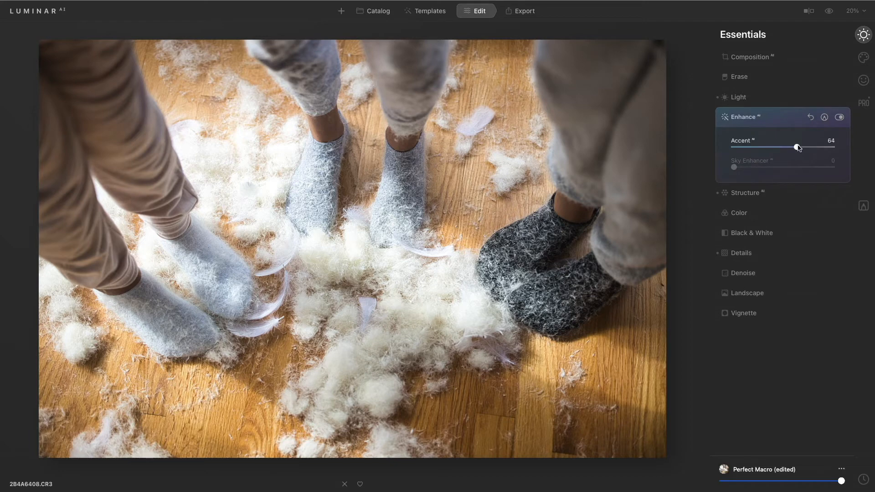
click(771, 194)
mouse_move(788, 167)
mouse_down()
mouse_move(806, 167)
mouse_move(796, 169)
mouse_up()
click(829, 11)
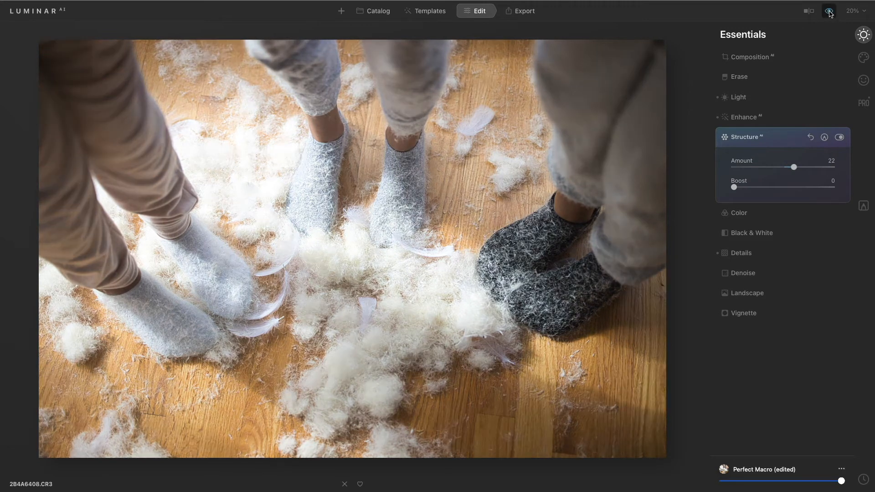
Step: Open 2B4A6427.CR3, the photo of the girls lying on the bed, and raise its Face AI Face Light to 36
click(377, 12)
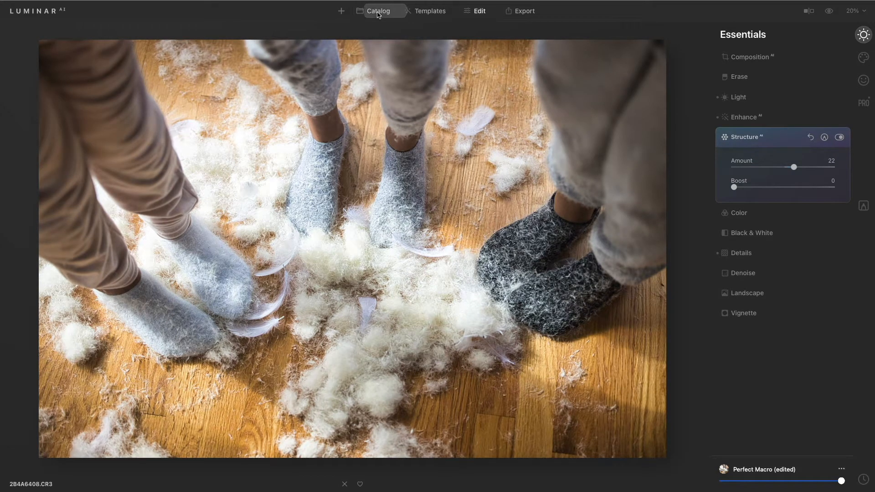
double_click(459, 128)
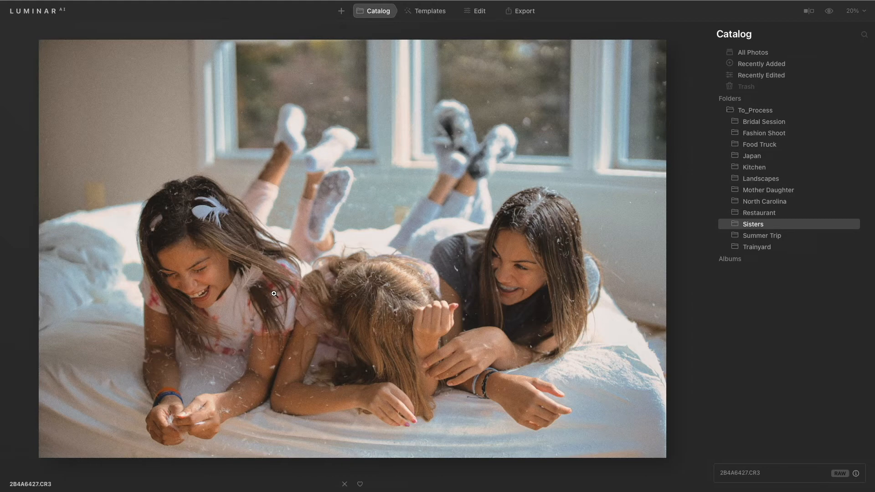
click(479, 11)
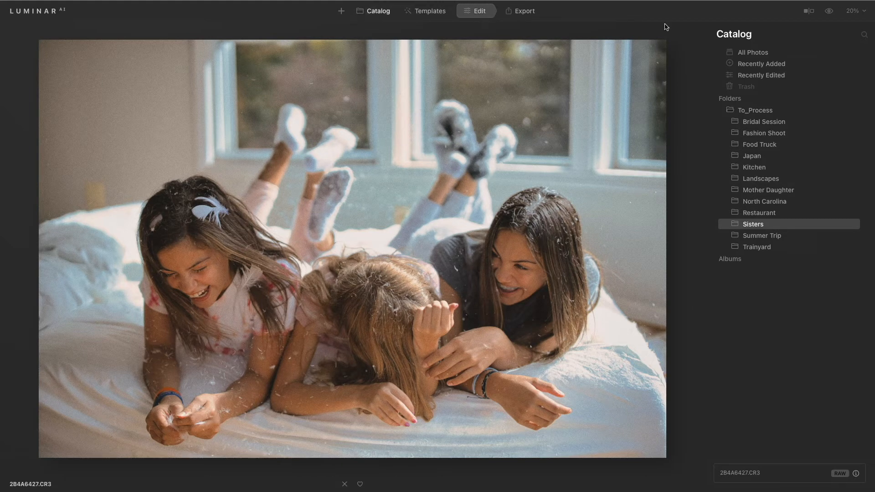
click(863, 80)
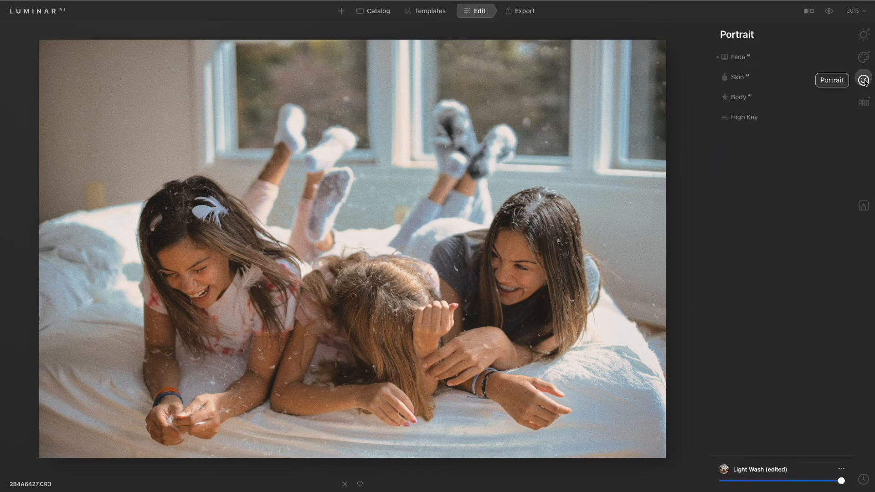
click(780, 58)
drag(748, 87, 770, 89)
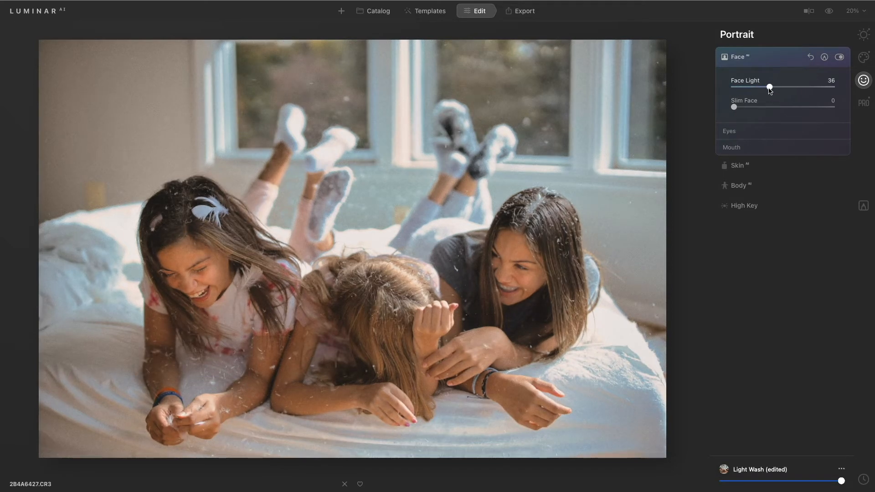
Step: Open photo 2B4A6246.CR3 from the Mother Daughter folder for editing
click(376, 11)
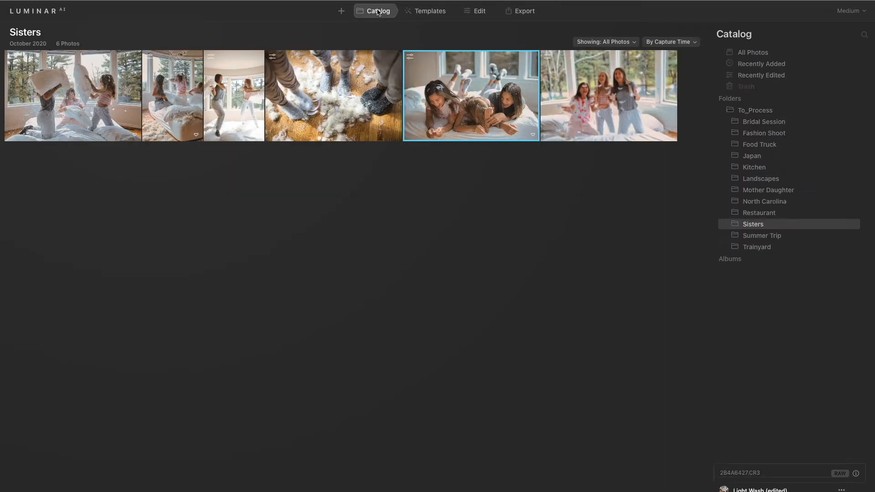
click(770, 191)
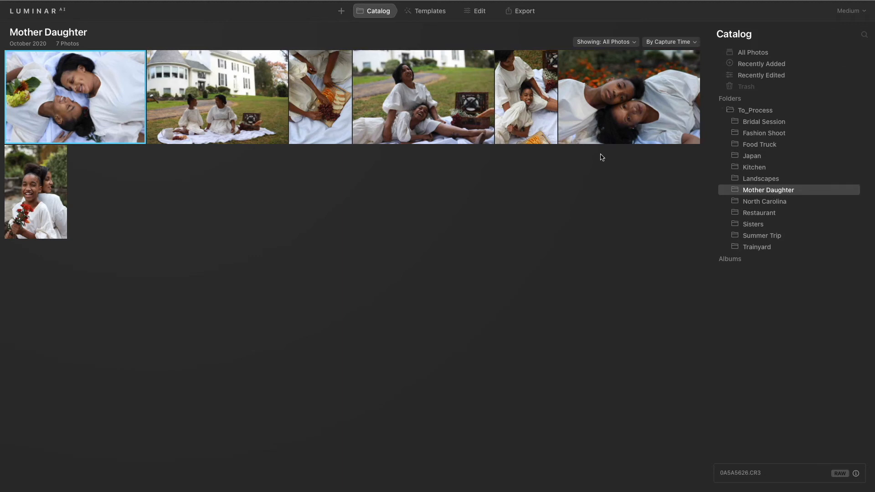
double_click(24, 223)
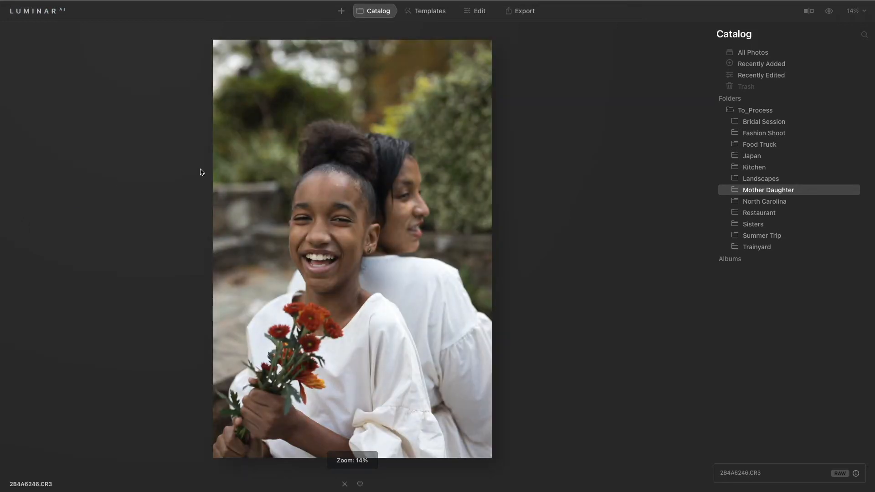
click(475, 15)
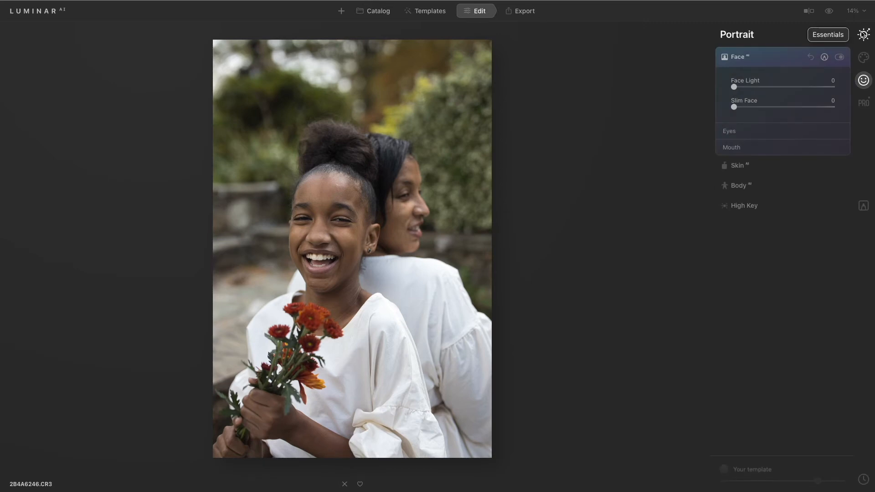
Step: Apply the High Key template from the Easy Portraits collection and compare the photo with the original
click(441, 14)
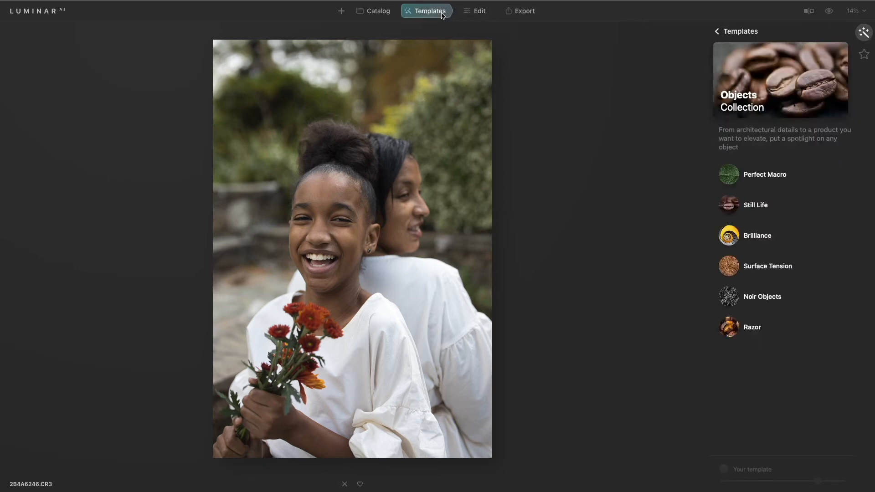
click(735, 32)
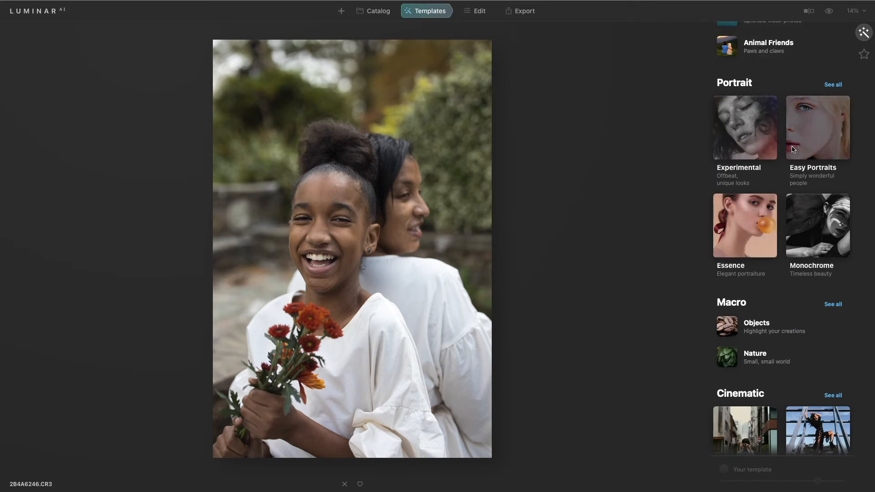
click(817, 132)
click(749, 172)
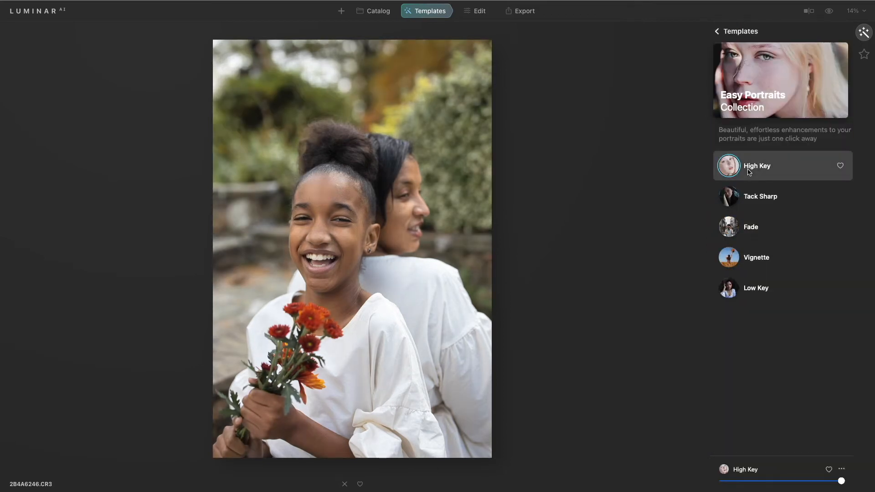
click(830, 12)
Step: Change the photo's camera profile in the Light adjustments to Camera Neutral v2
click(477, 12)
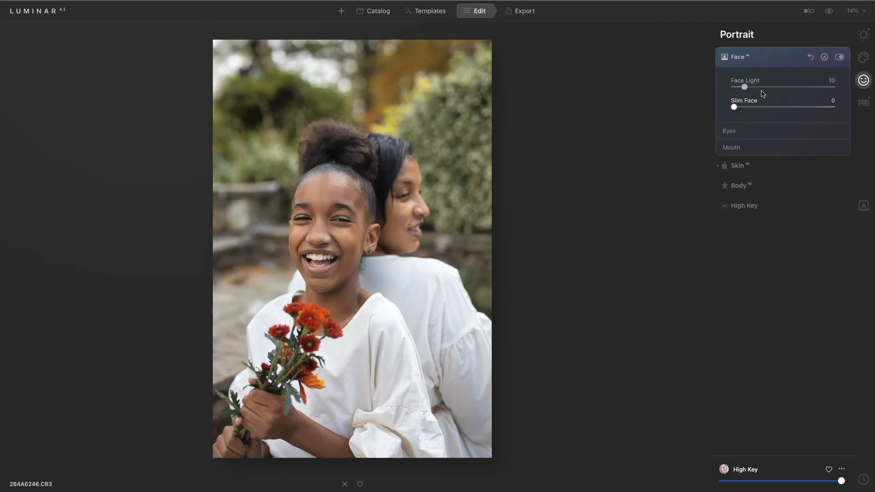
click(865, 35)
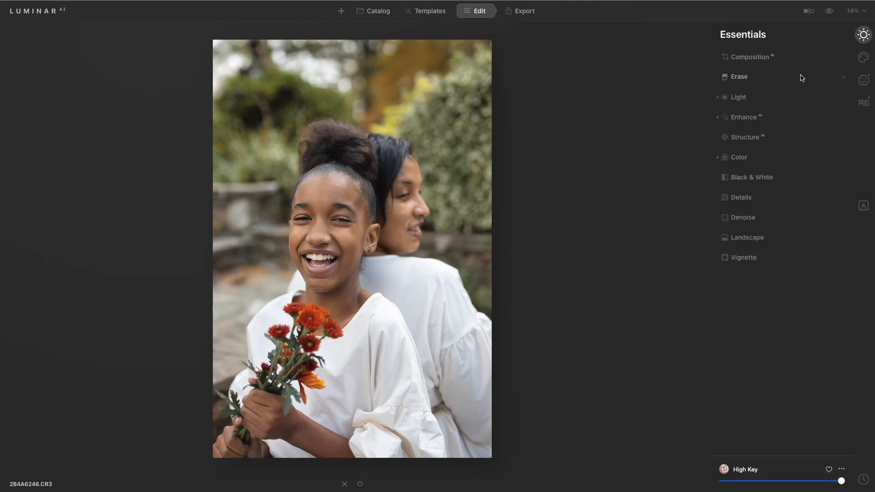
click(798, 99)
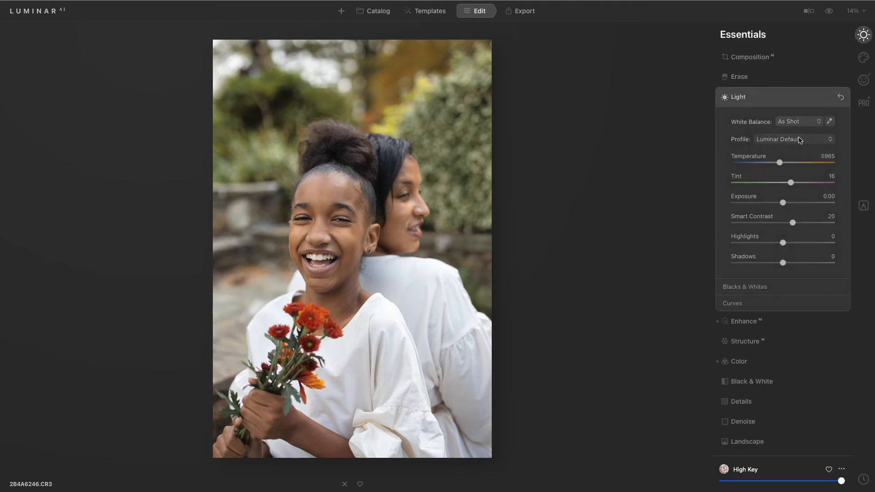
click(799, 139)
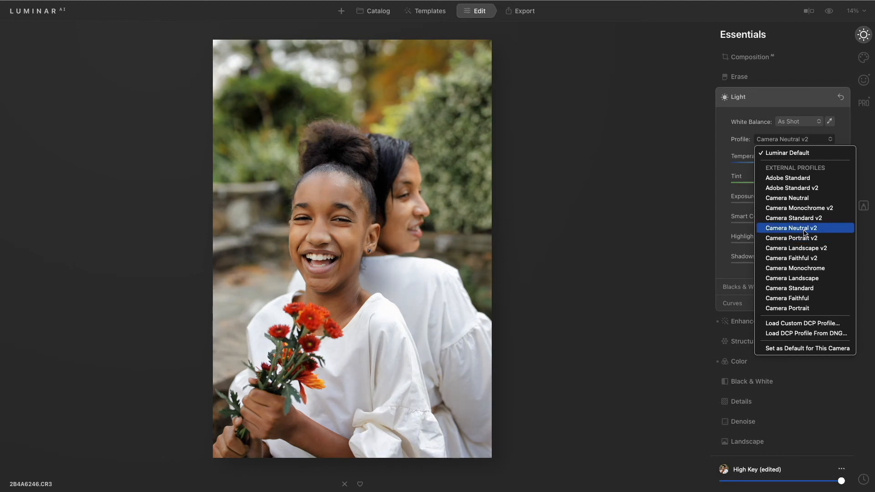
click(804, 233)
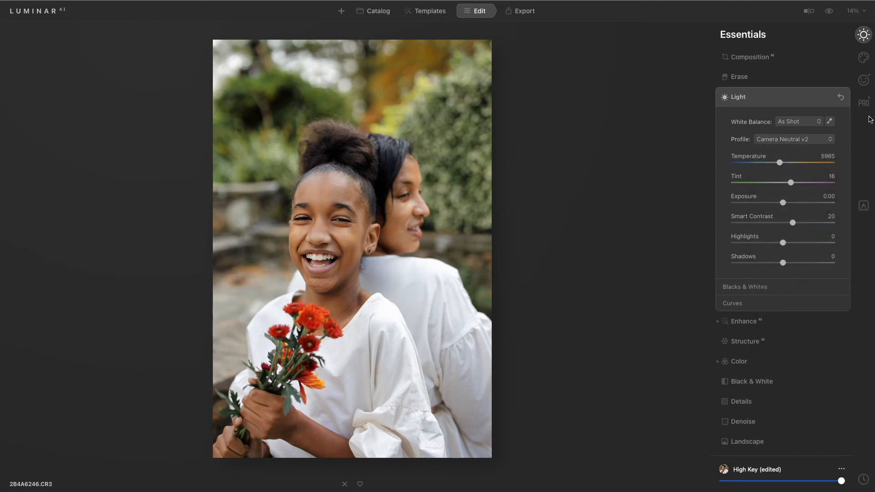
Step: In Face AI, set Face Light to 20, Teeth Whitening to 50 and Lips Redness to 32, checking the face up close
click(864, 82)
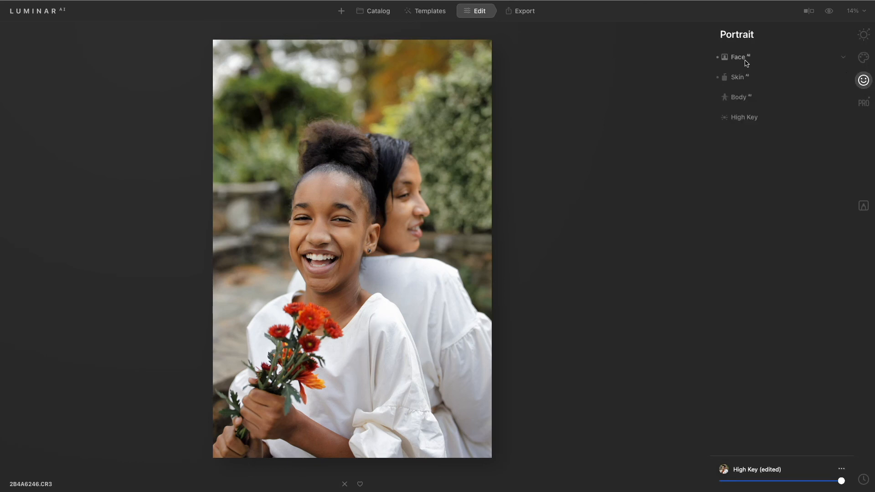
click(745, 60)
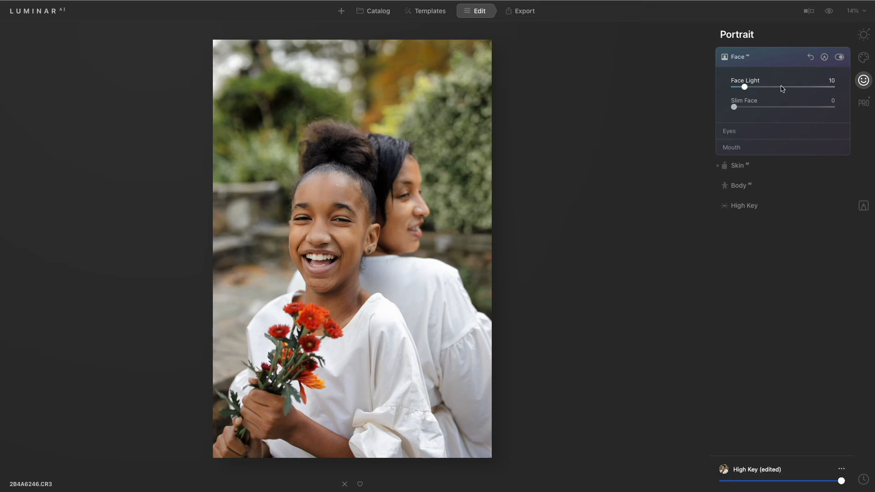
drag(743, 89, 755, 88)
click(340, 254)
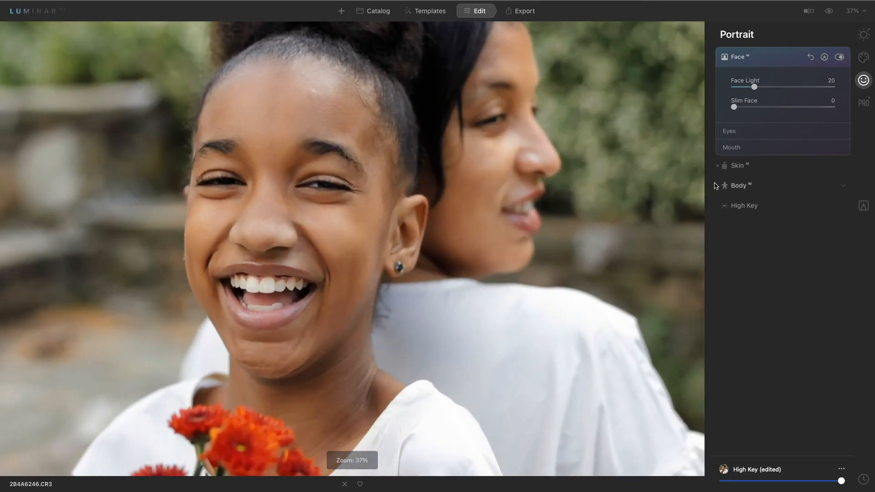
click(758, 147)
mouse_move(774, 229)
mouse_down()
mouse_move(793, 229)
mouse_move(784, 229)
mouse_up()
click(766, 188)
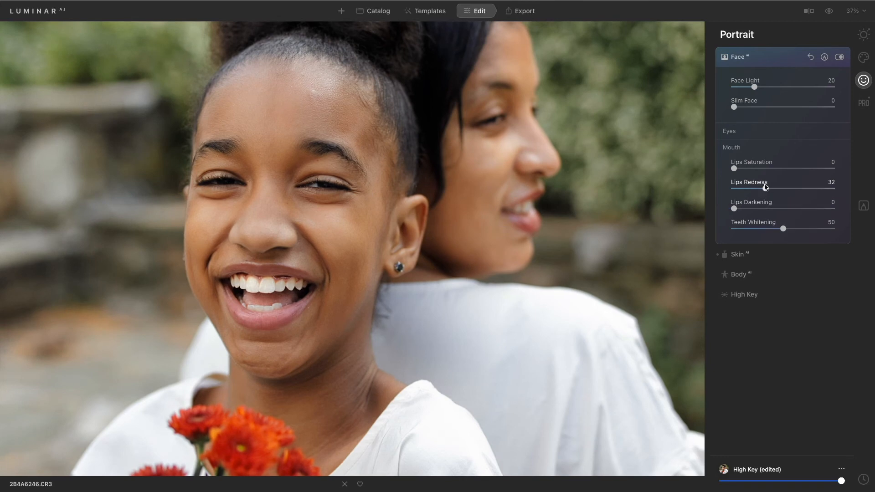
Step: Set the Face AI Eye Enhancer to 58 and Dark Circles Removal to 77
click(759, 133)
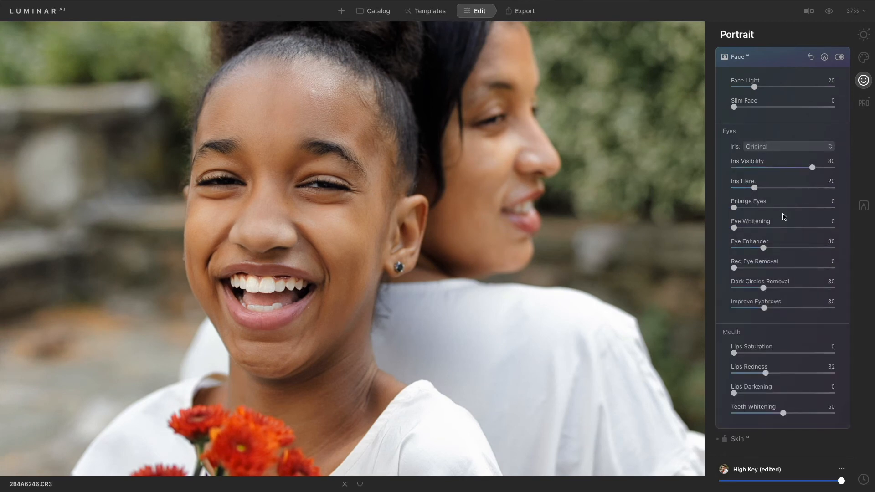
click(792, 248)
drag(792, 289, 812, 289)
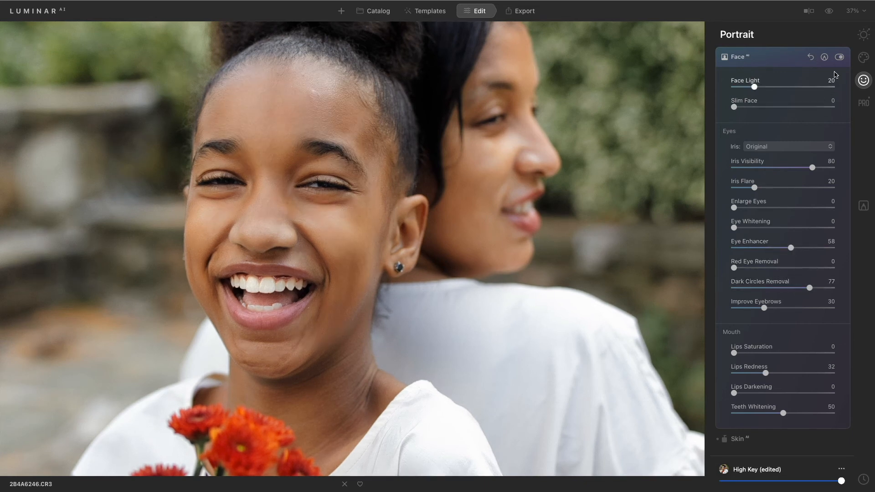
Step: Compare the portrait with and without the Face AI adjustments and return to viewing the whole photo
click(840, 57)
click(839, 57)
click(840, 57)
click(840, 57)
scroll(503, 210, down, 5)
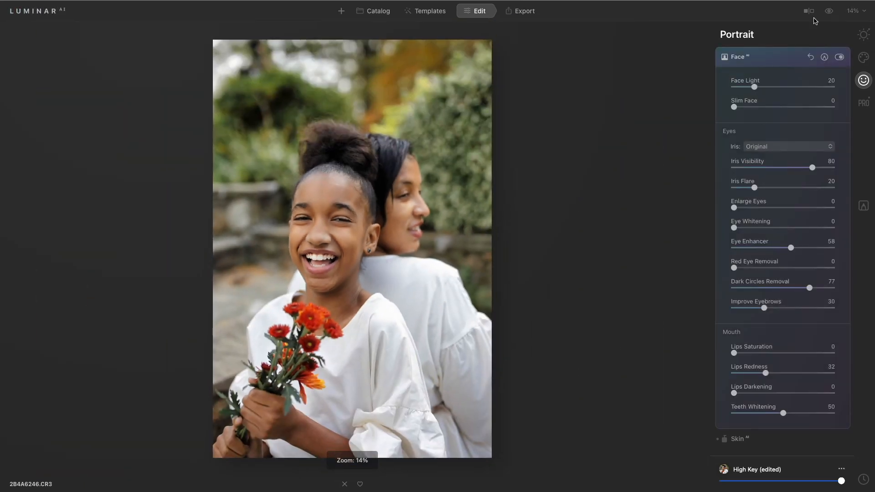
Step: Compare the edited portrait with its original version a couple of times
click(829, 10)
click(830, 11)
click(831, 11)
click(832, 11)
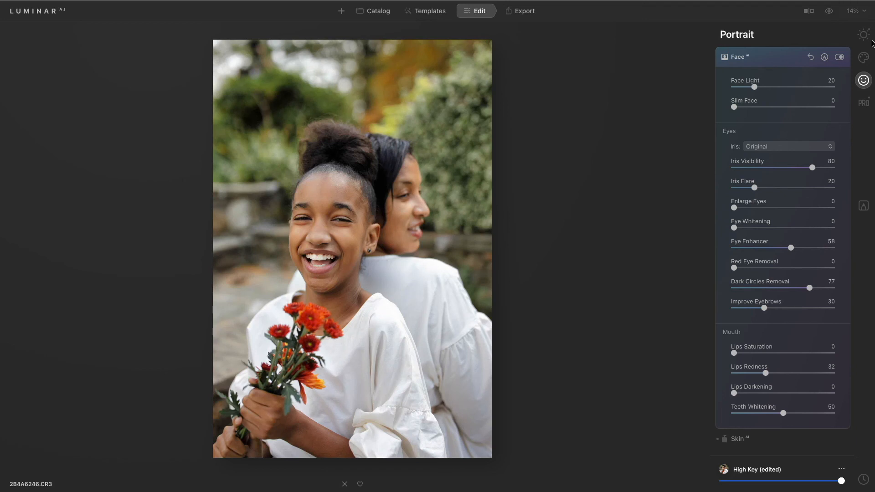
Step: Add the Mystical effect to the portrait with an Amount of 14
click(864, 56)
click(766, 220)
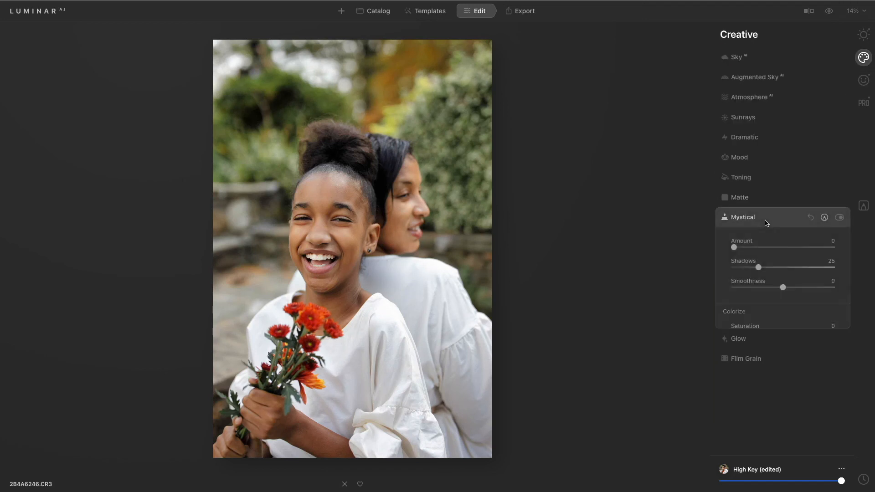
click(759, 247)
drag(758, 248, 747, 248)
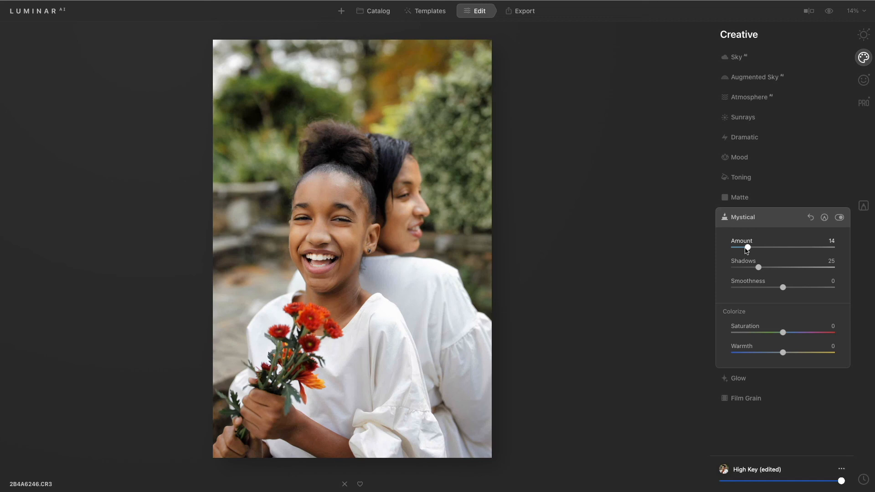
Step: In Supercontrast, set Highlights Contrast to 30 and raise Shadows Contrast slightly, and review the Optics correction options
click(863, 102)
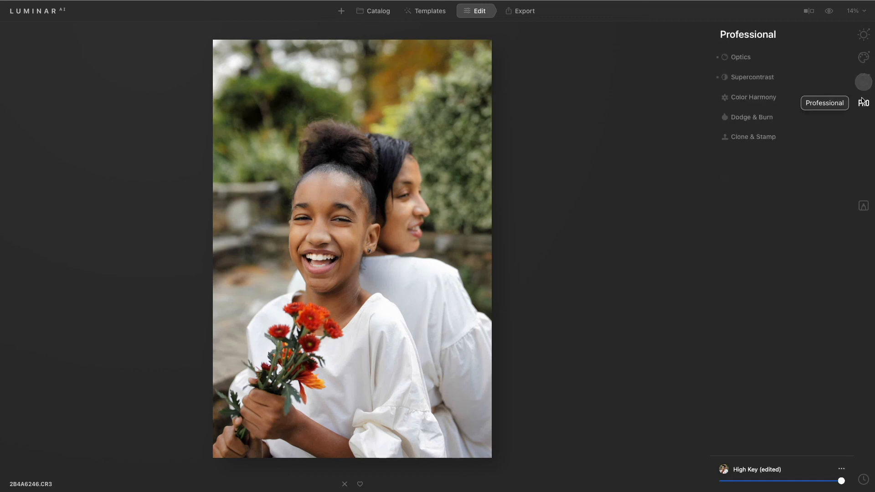
click(761, 77)
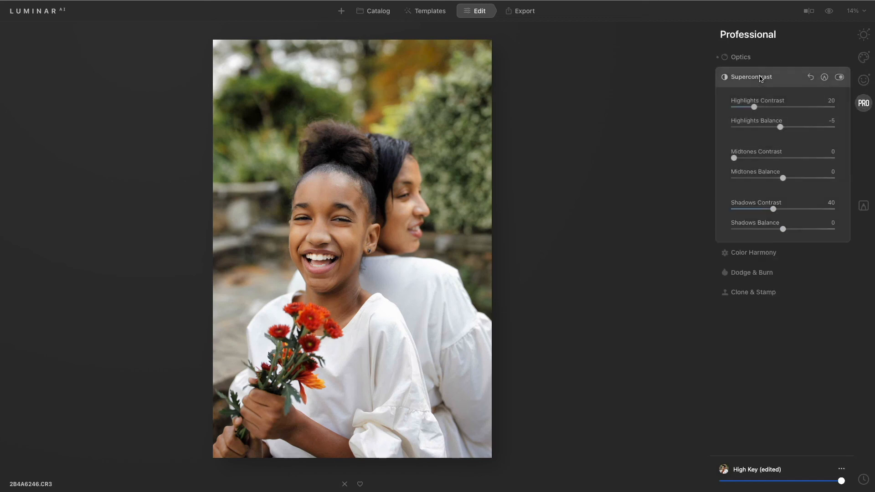
mouse_move(757, 108)
mouse_down()
mouse_move(795, 109)
mouse_move(741, 109)
mouse_move(767, 110)
mouse_up()
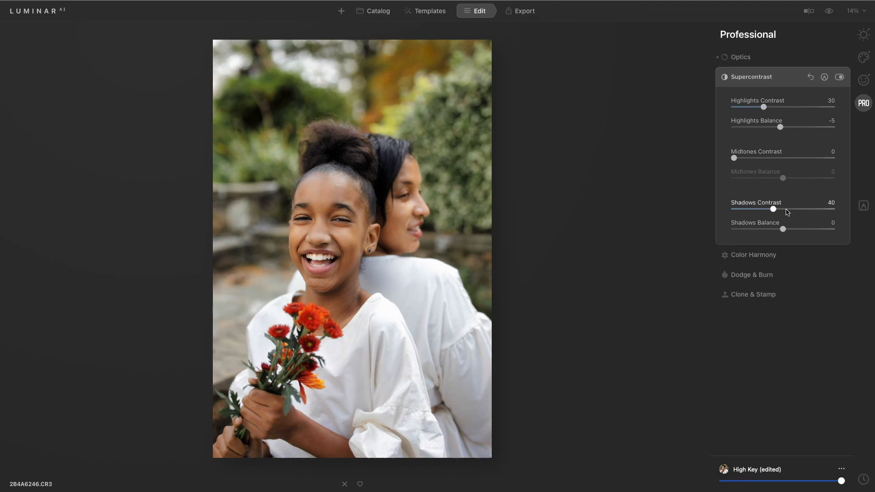
drag(774, 210, 779, 209)
click(769, 60)
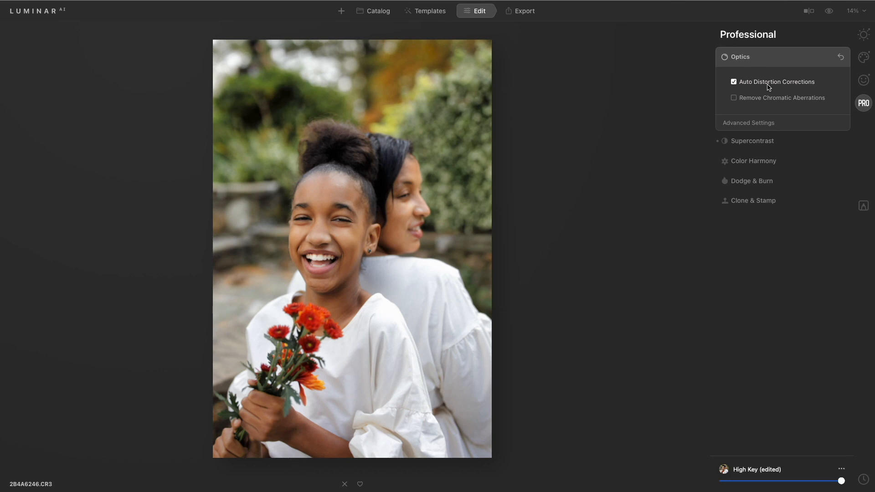
click(782, 61)
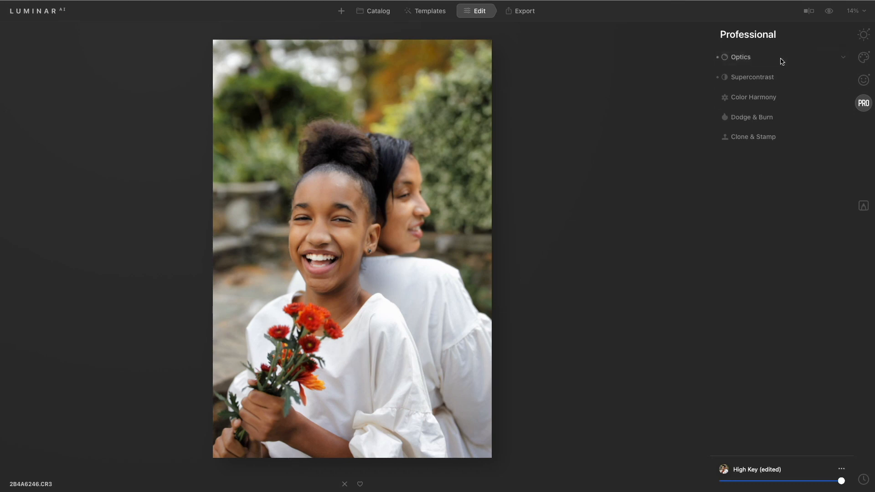
Step: Sync the edited portrait's adjustments to all photos in the Mother Daughter folder
click(384, 12)
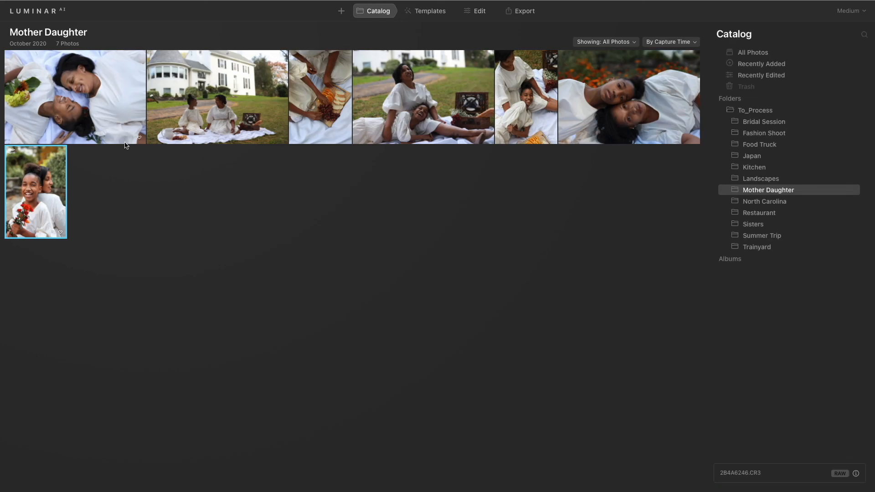
key(super+a)
right_click(41, 197)
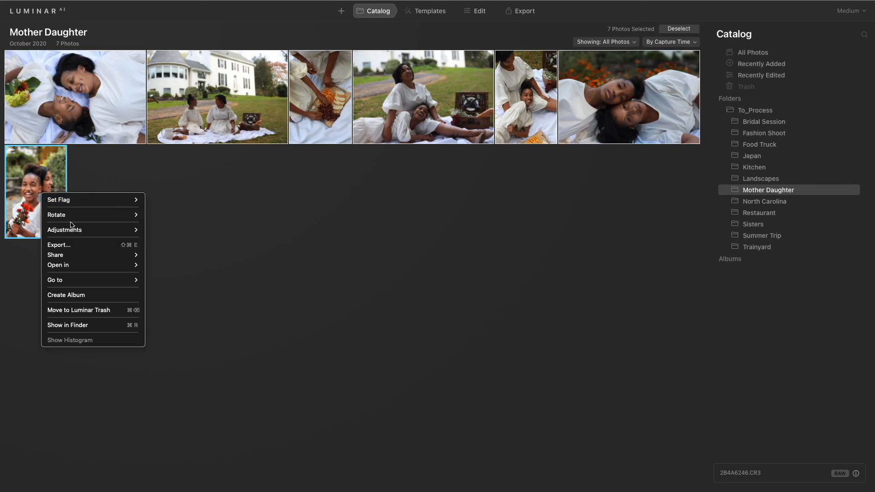
mouse_move(74, 229)
click(149, 231)
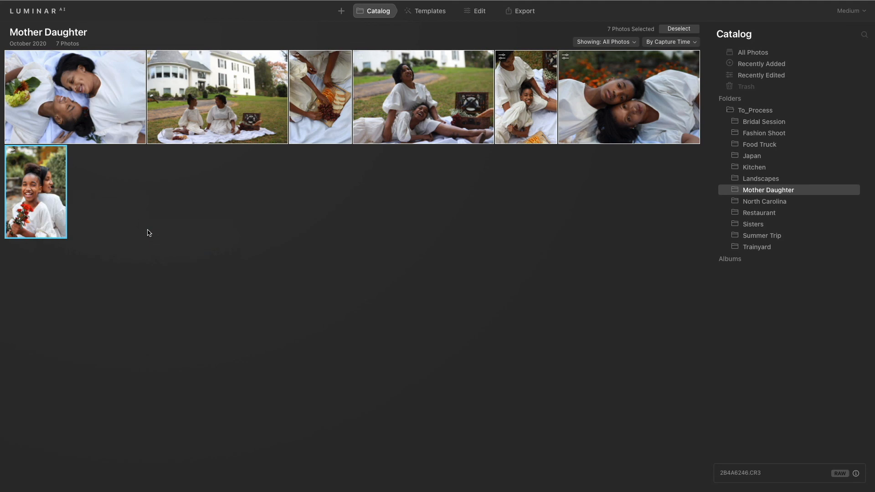